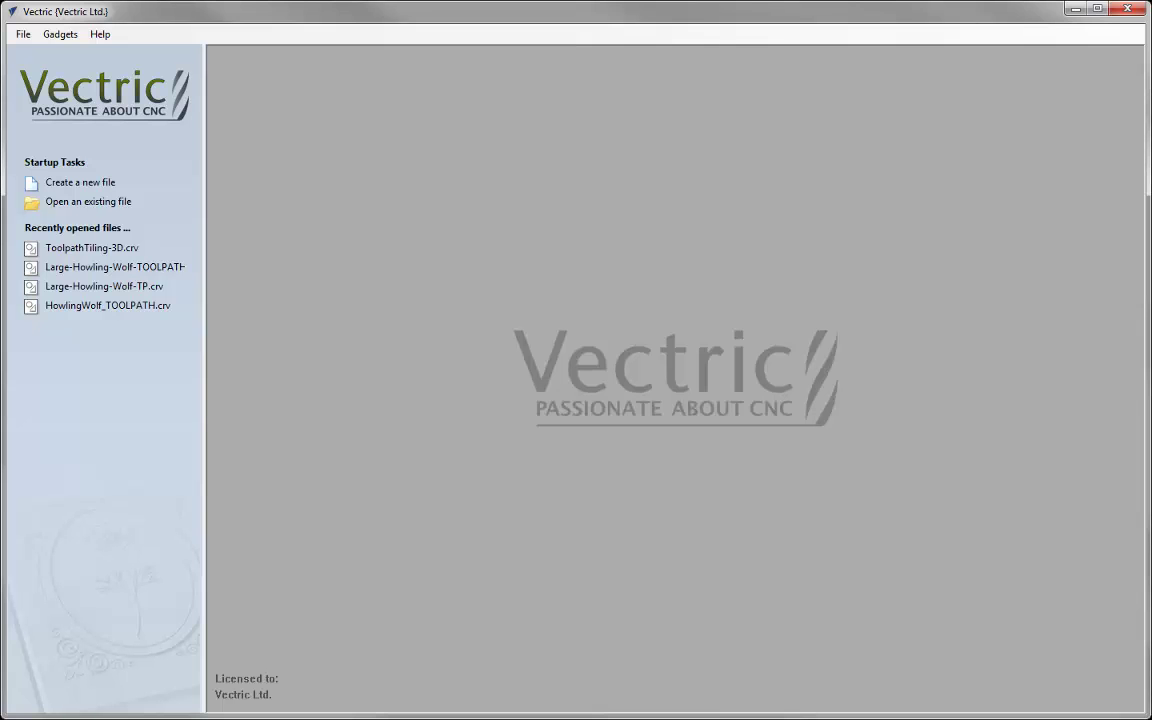
Open the existing file ToolpathTiling-3D.crv from the Tiling_FILES folder.
click(117, 204)
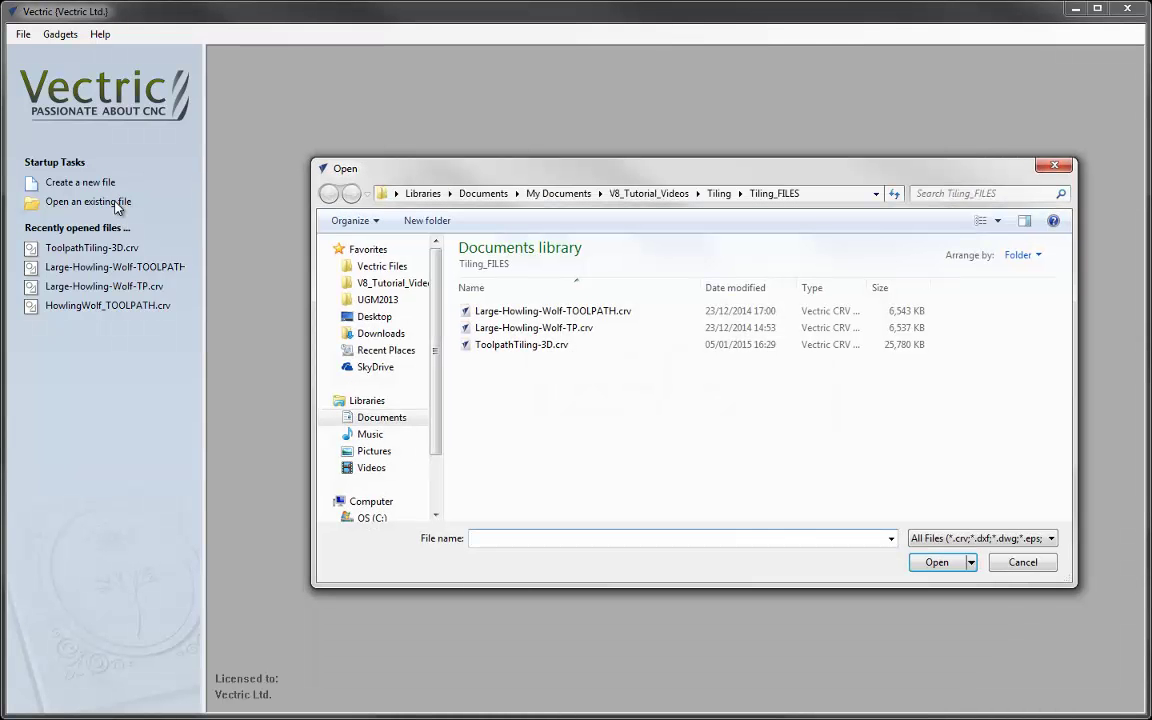
click(512, 347)
click(933, 566)
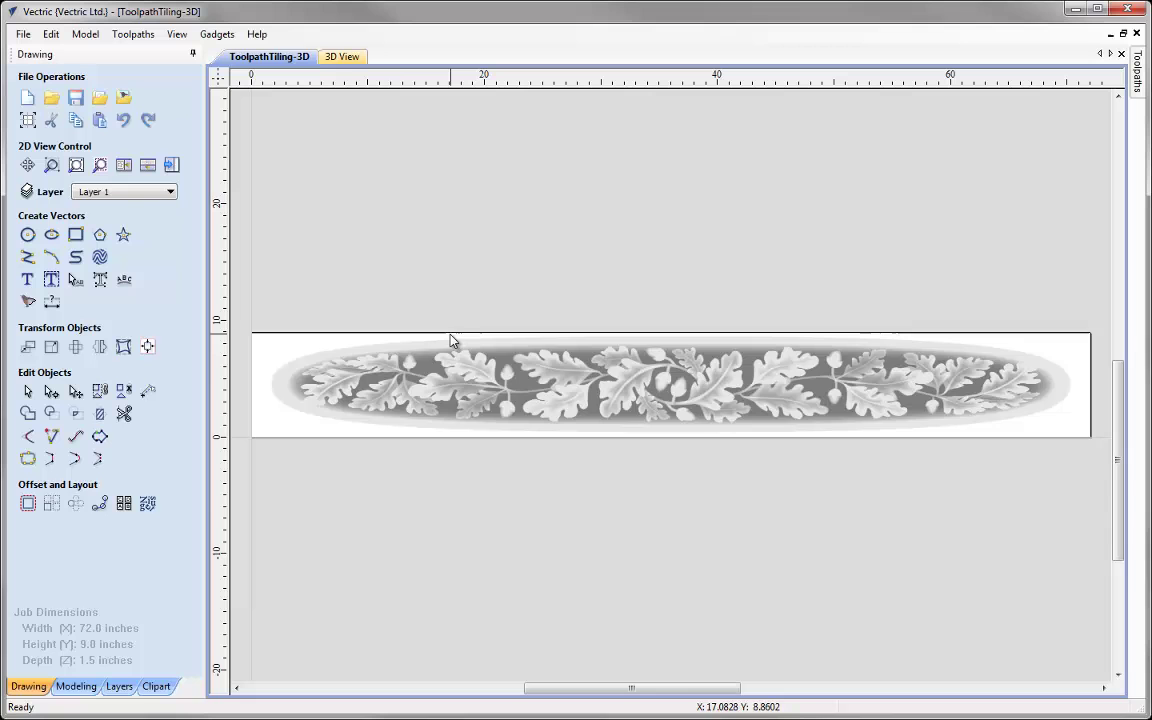
Switch to the toolpath layout and preview the 3D Finish 1 toolpath on the whole board.
click(172, 166)
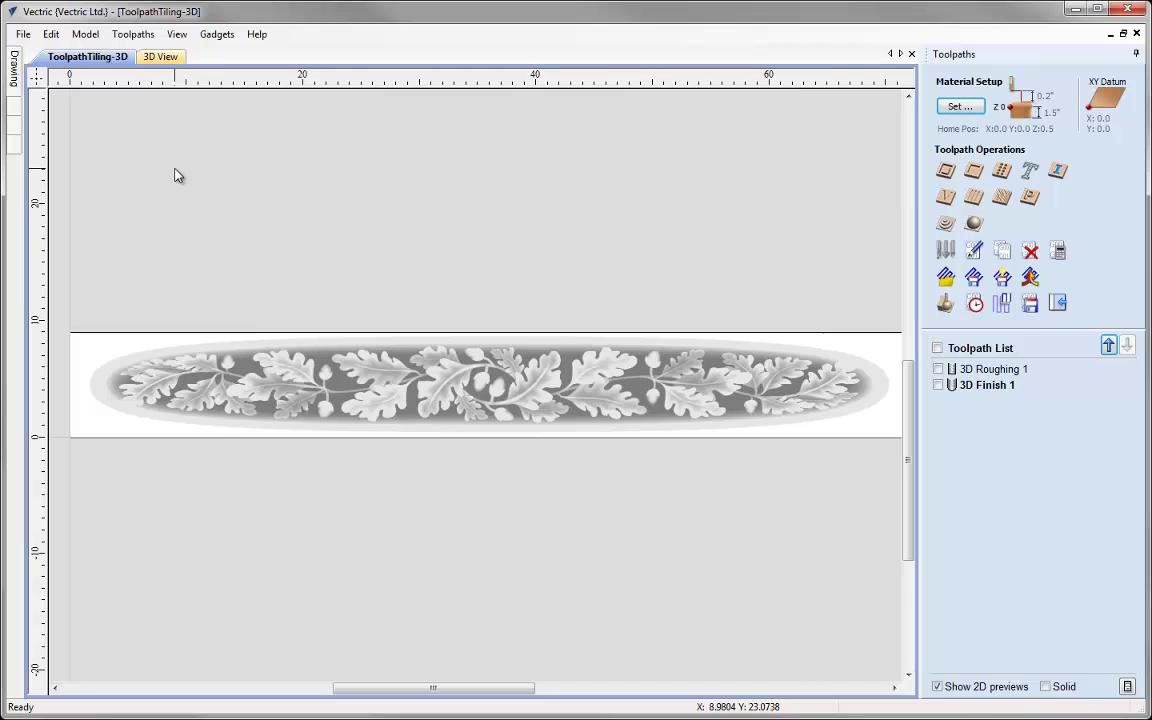
click(944, 306)
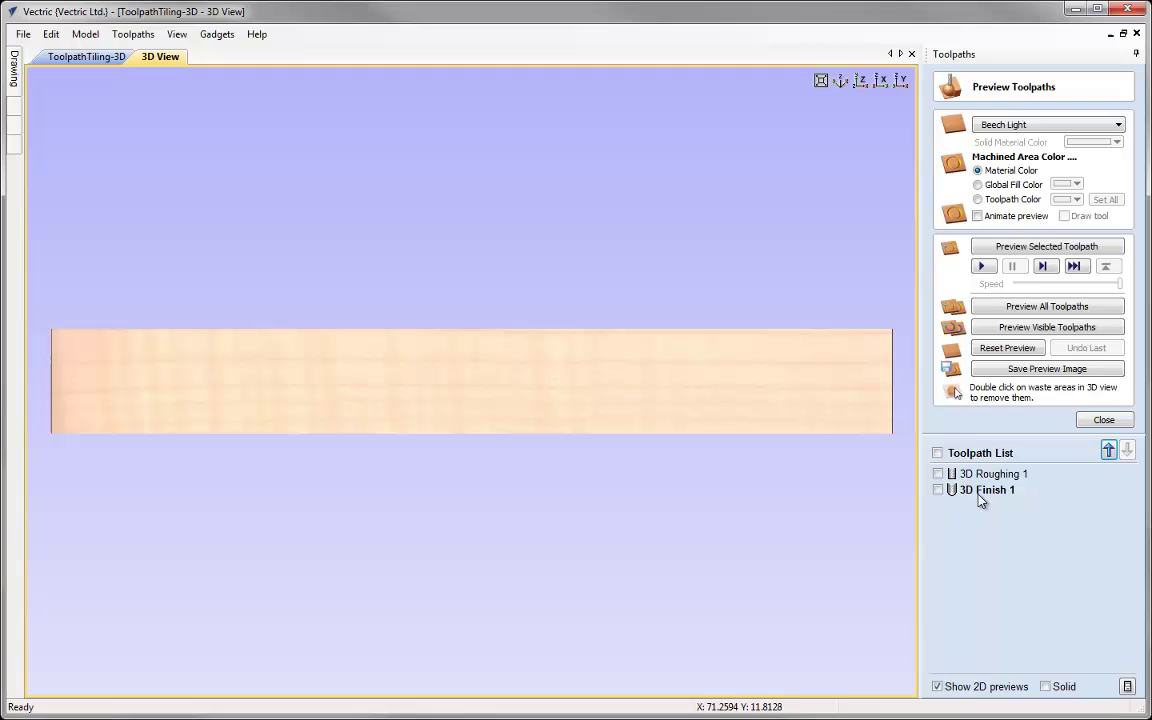
mouse_move(996, 499)
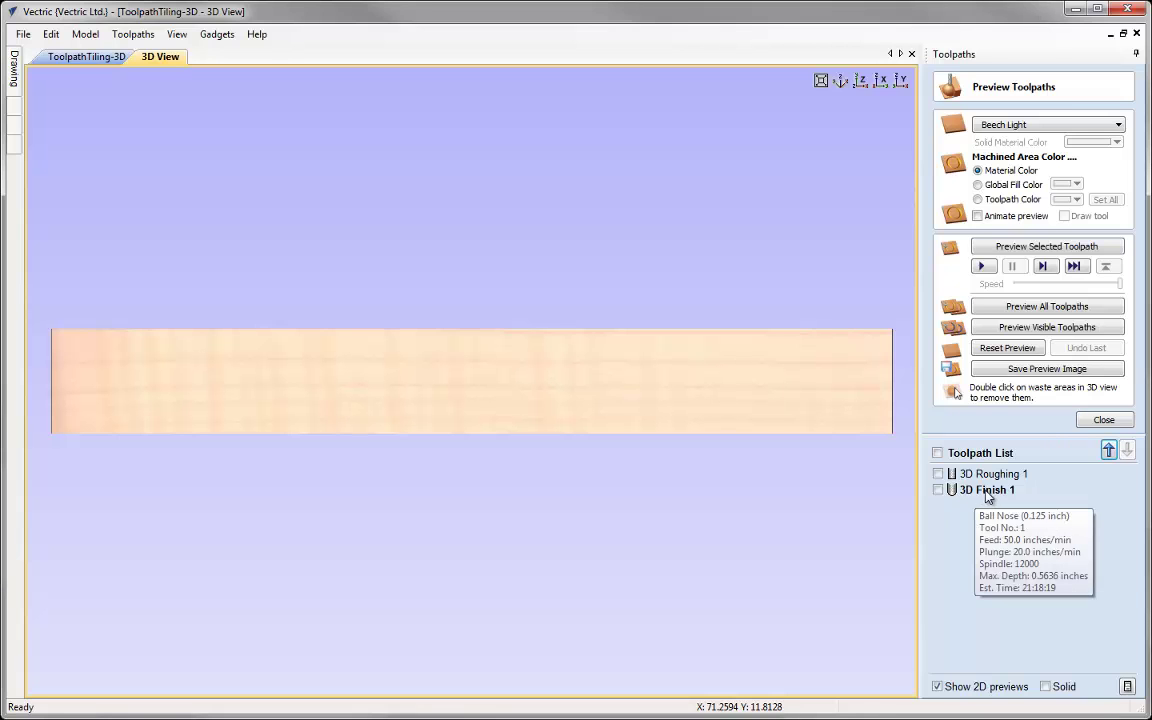
click(1062, 251)
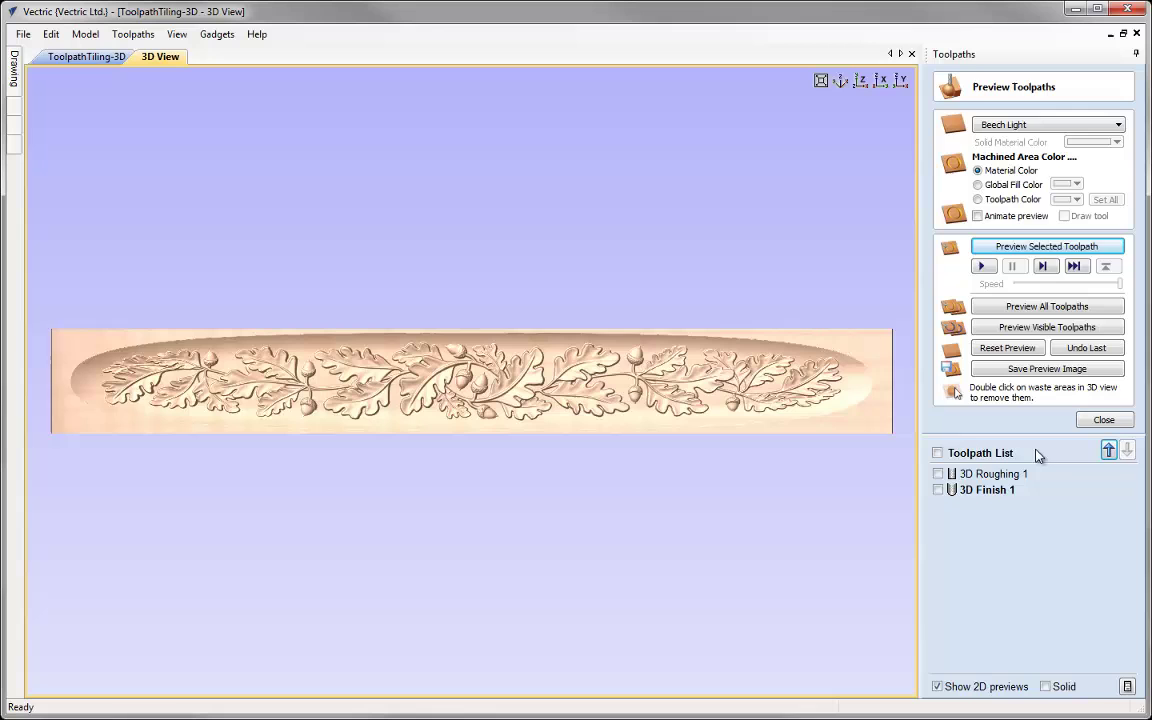
click(1108, 419)
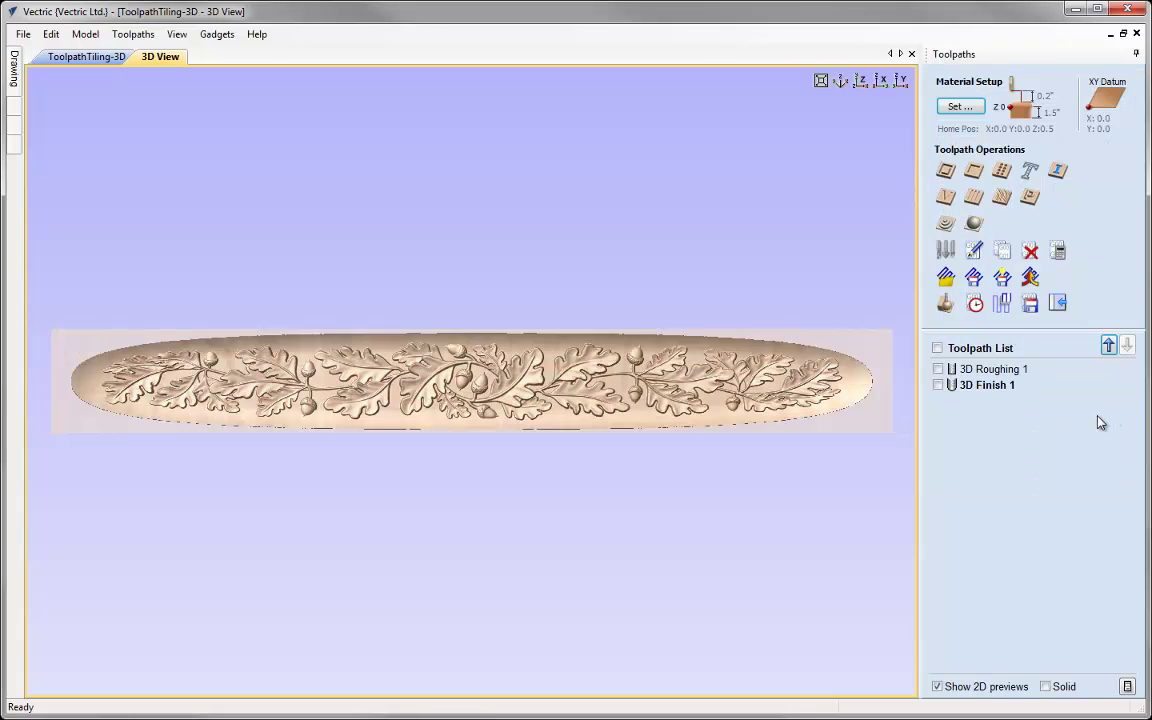
Tile the 2D and 3D view windows horizontally and bring up the Toolpath Tiling Manager.
click(176, 36)
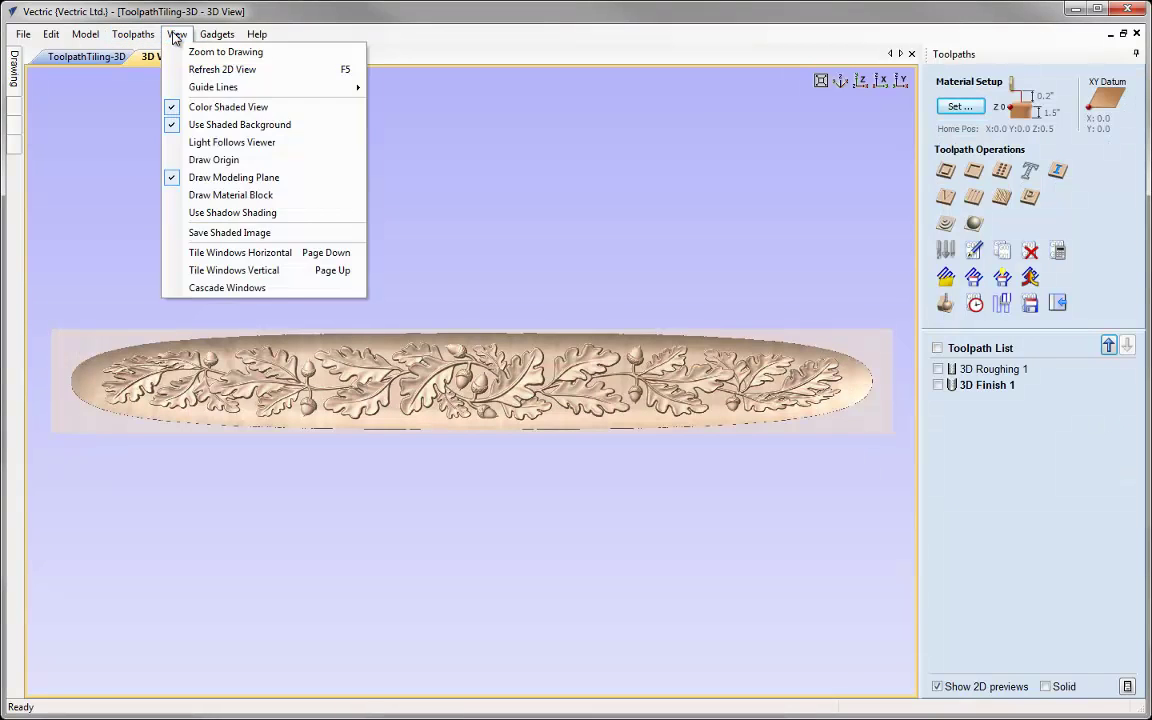
click(290, 254)
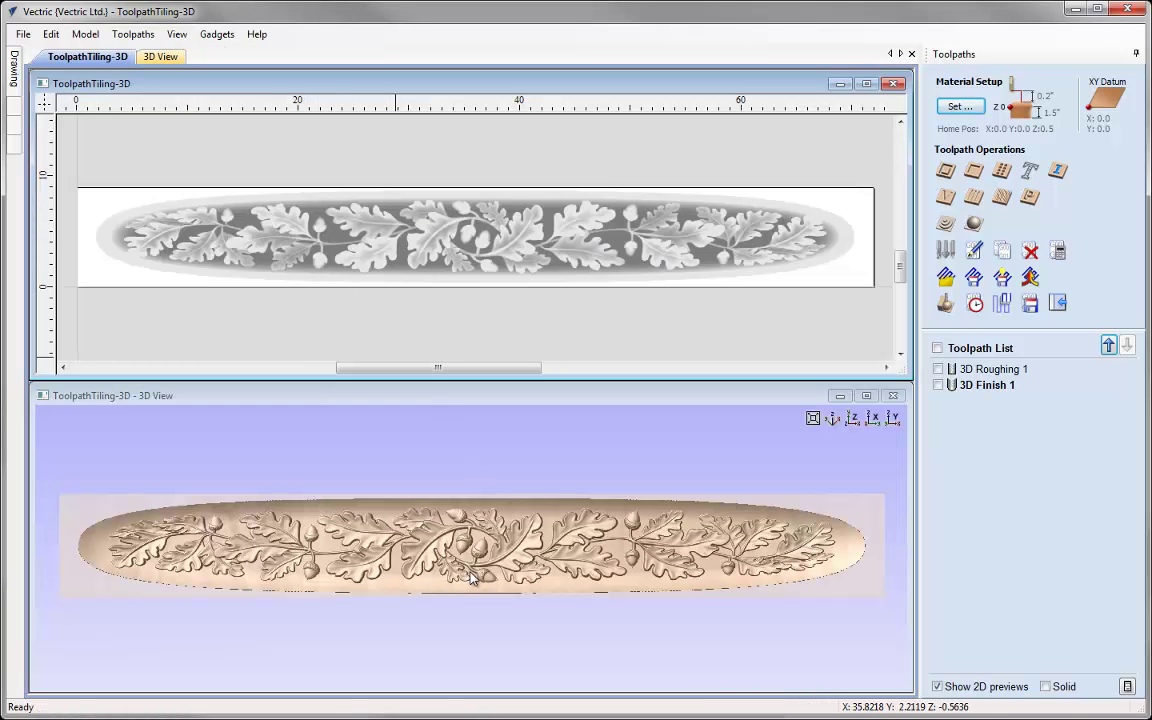
click(1003, 308)
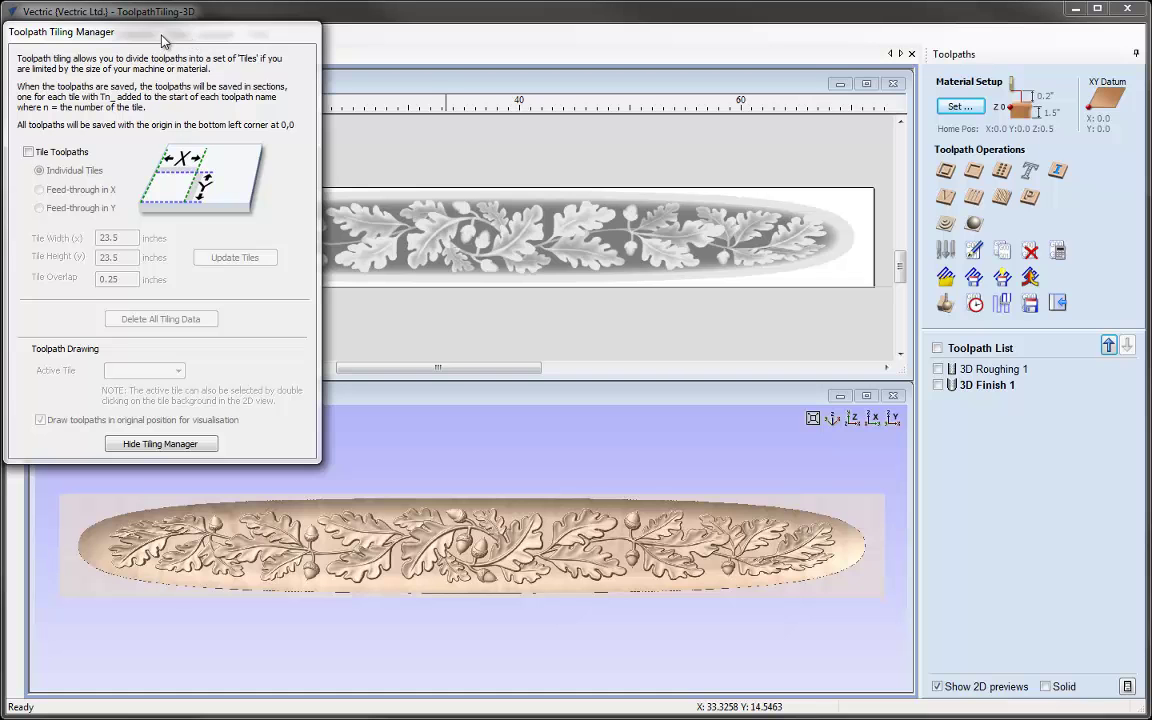
drag(165, 40, 976, 256)
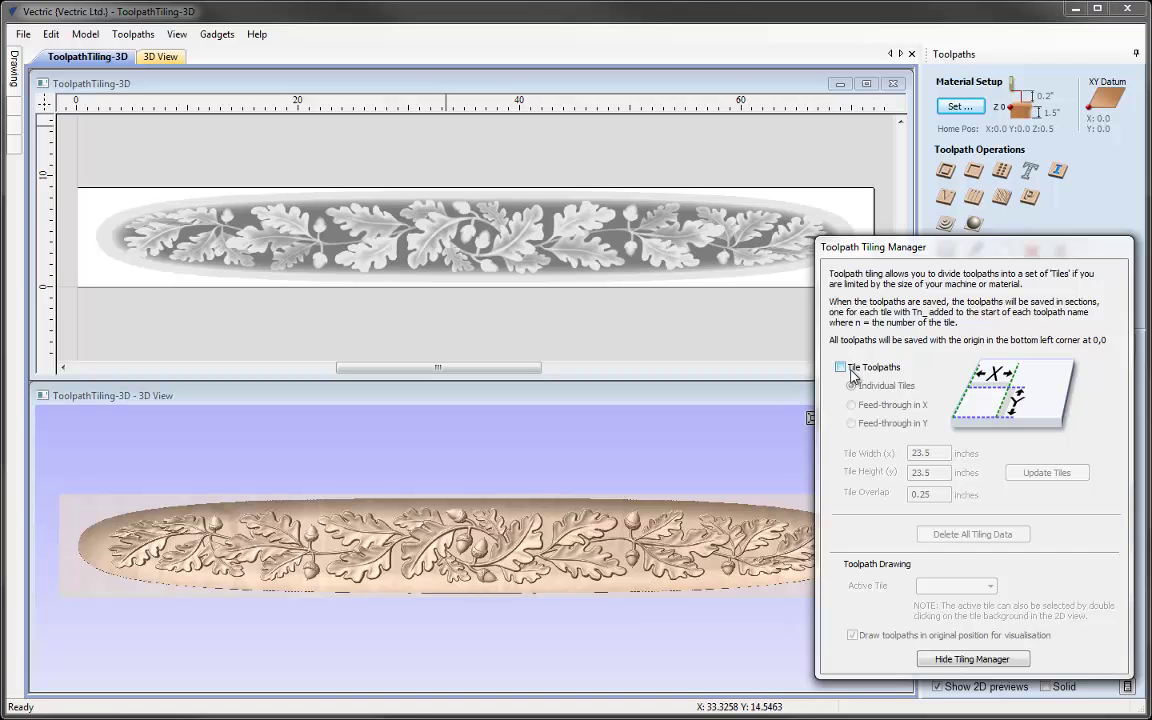
drag(890, 246, 622, 245)
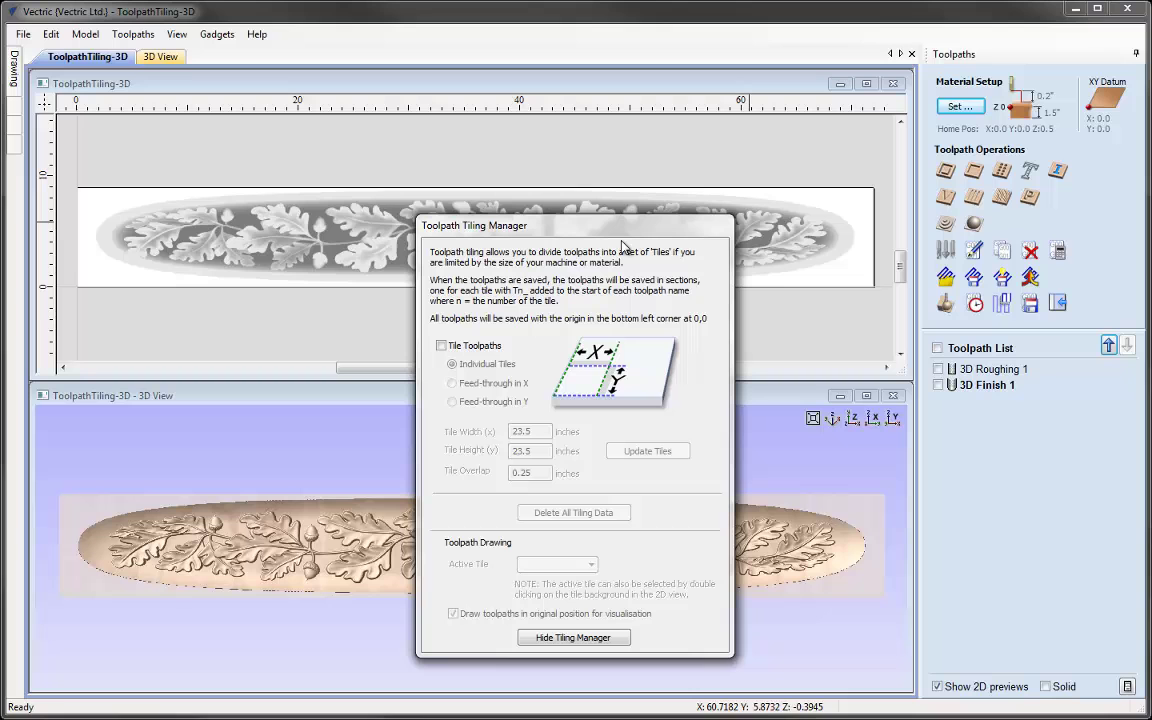
Enable toolpath tiling with Feed-through in X and enter a tile width of 24 inches.
click(441, 346)
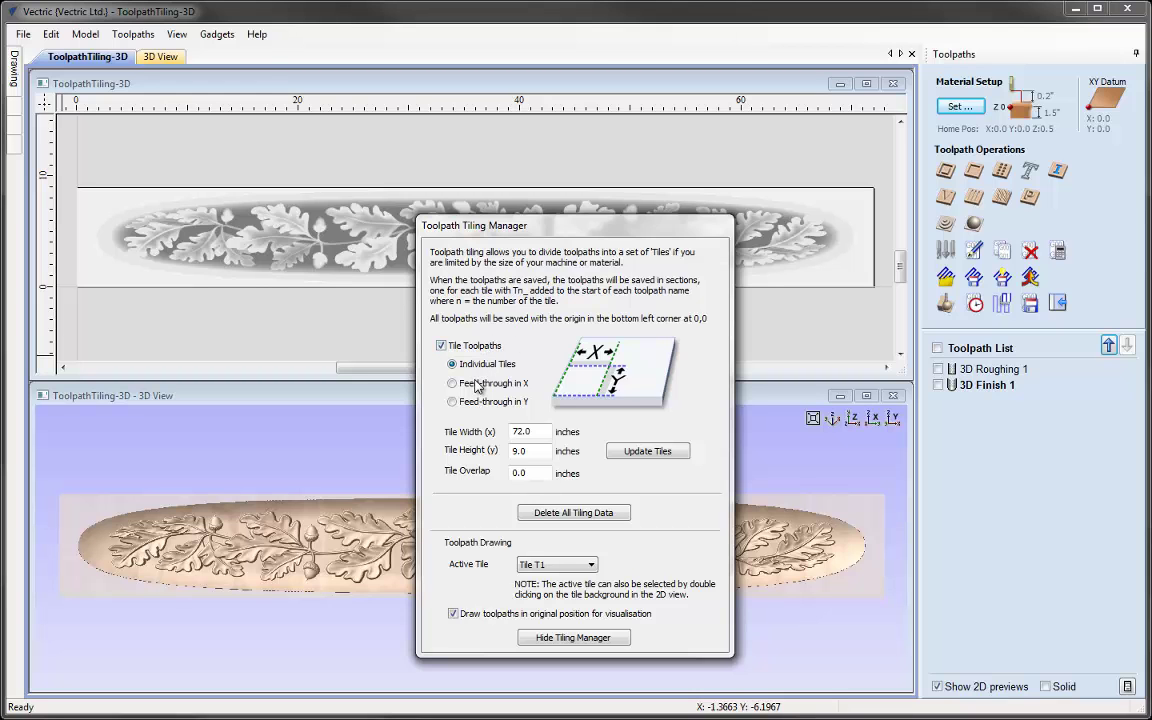
click(477, 385)
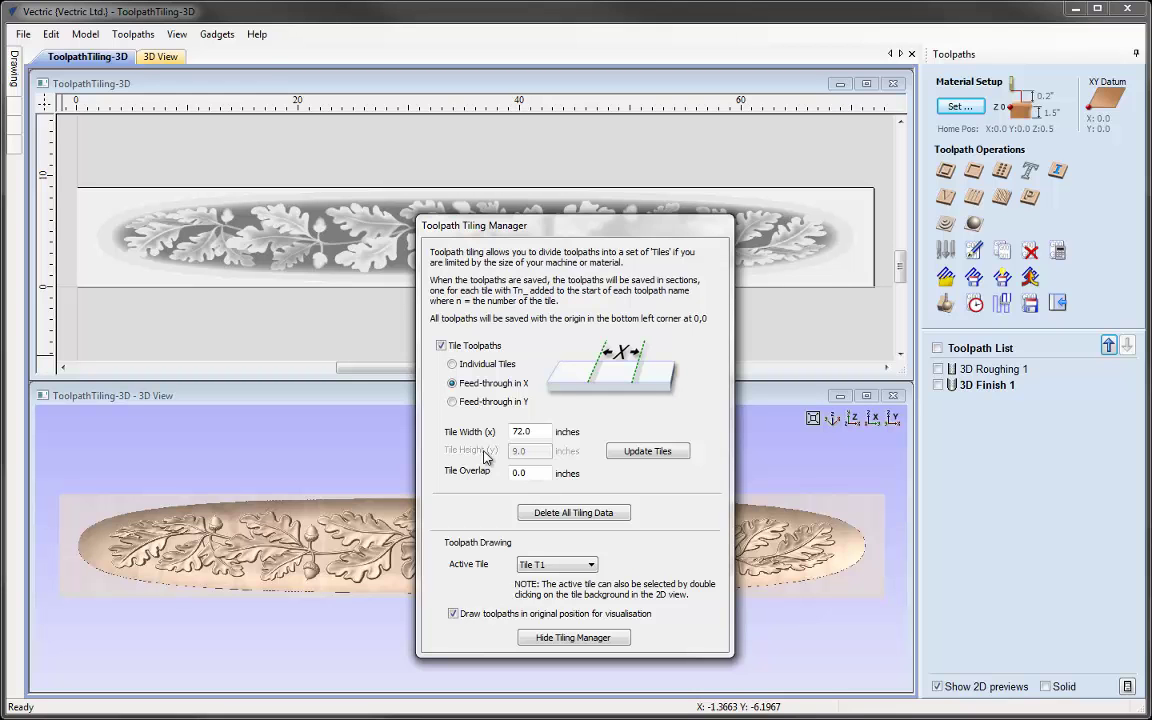
drag(535, 431, 490, 437)
text(24)
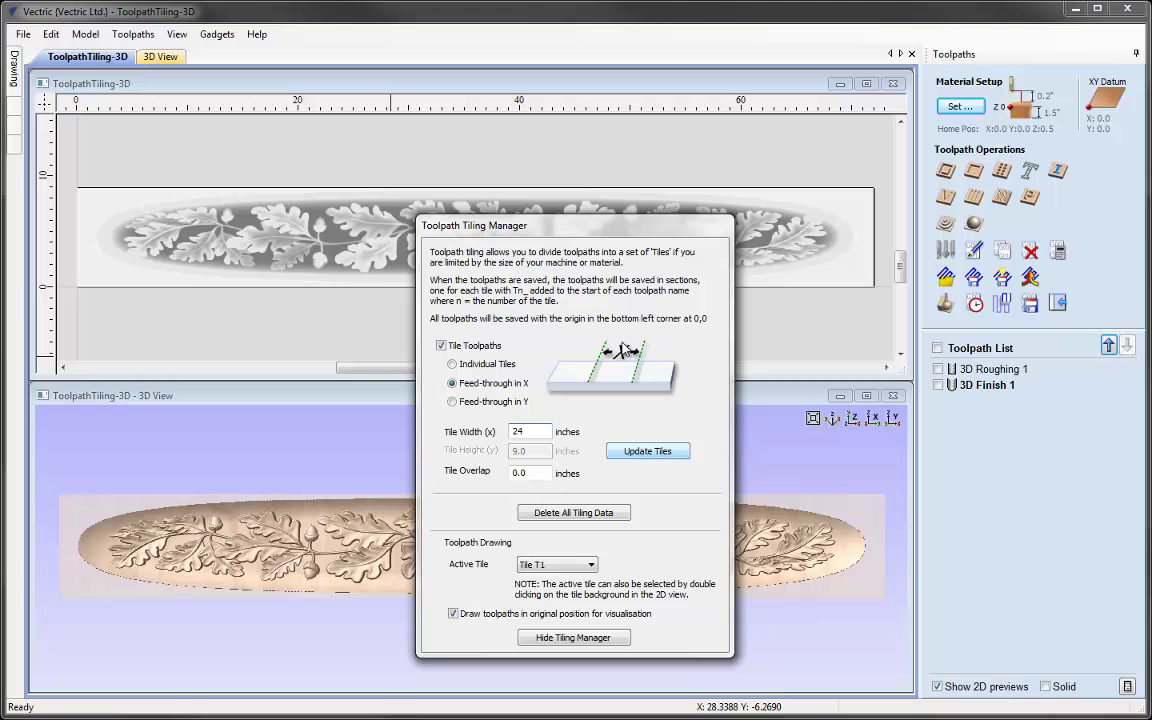
Show all toolpaths in the 3D view and update the tiles to split the job by the entered width.
drag(540, 225, 1000, 256)
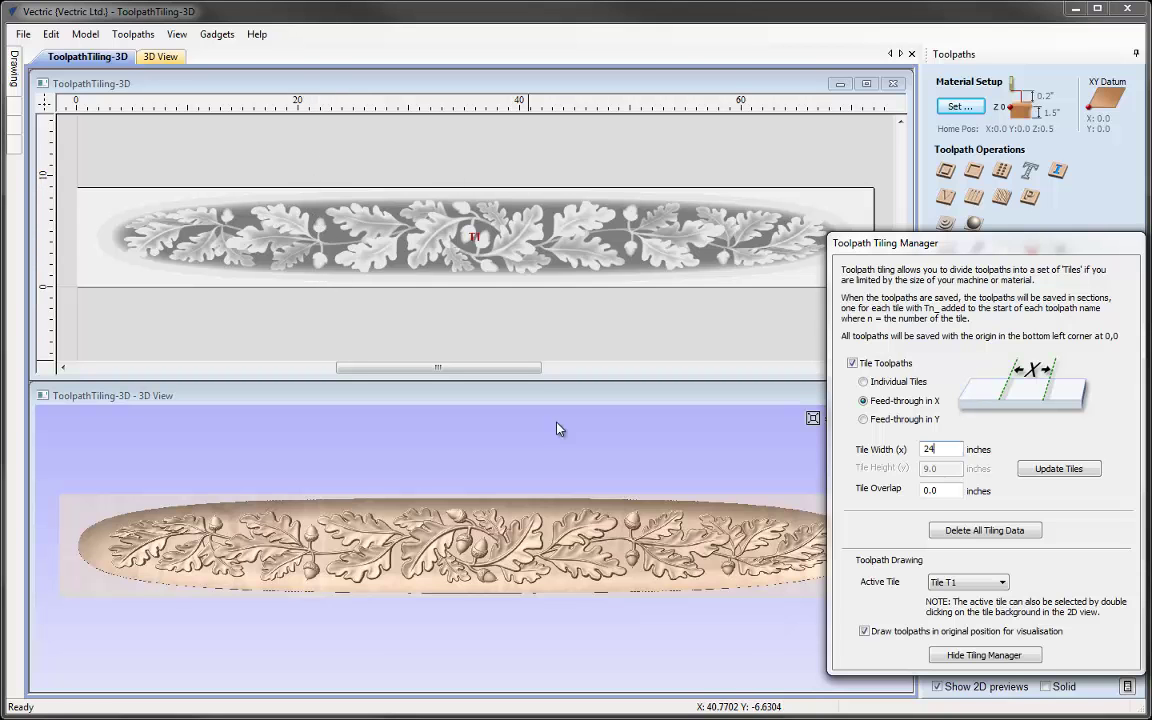
drag(922, 243, 254, 242)
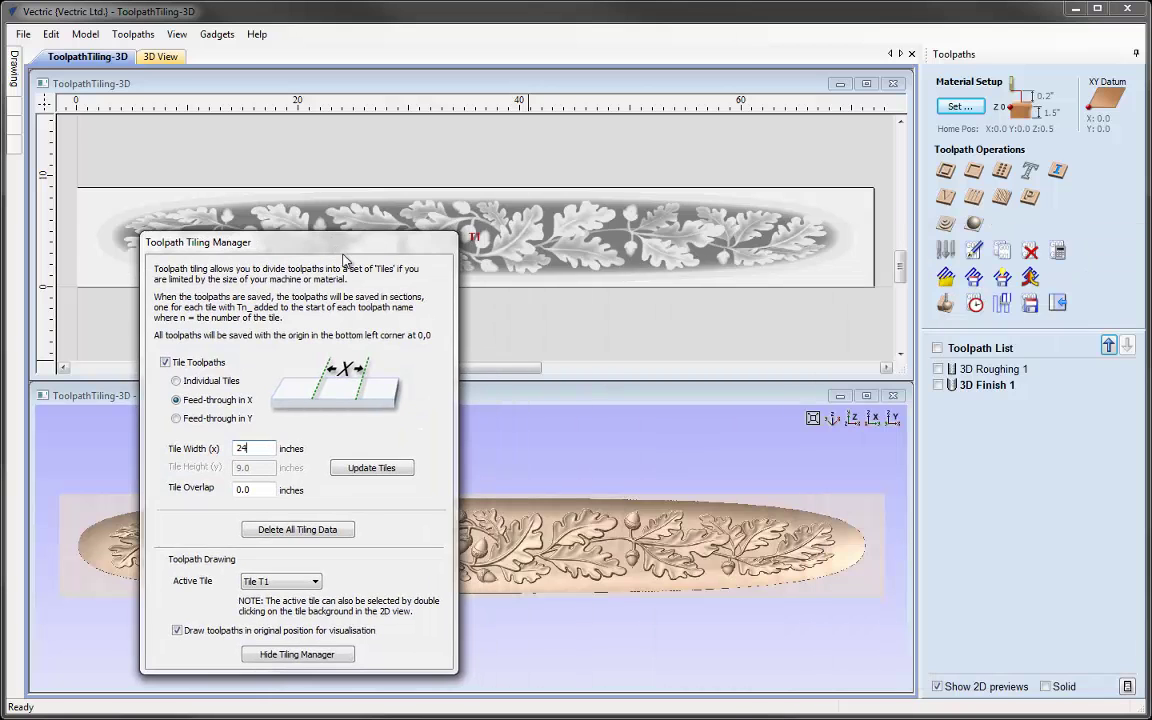
click(938, 348)
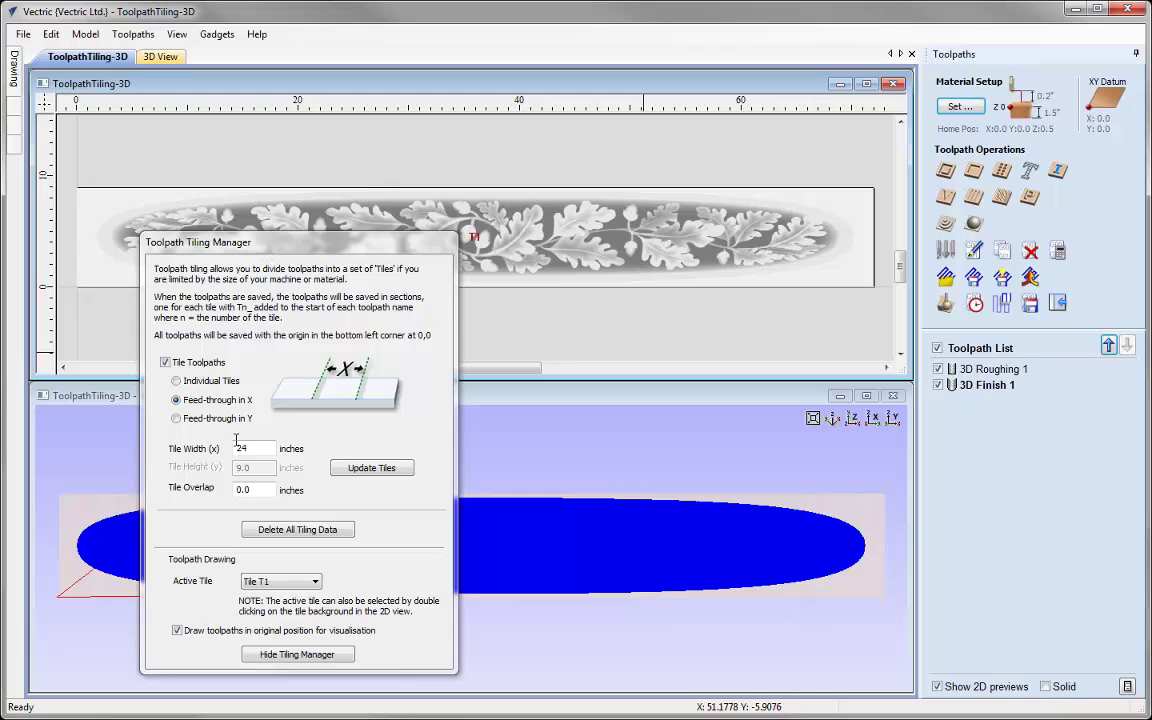
click(360, 469)
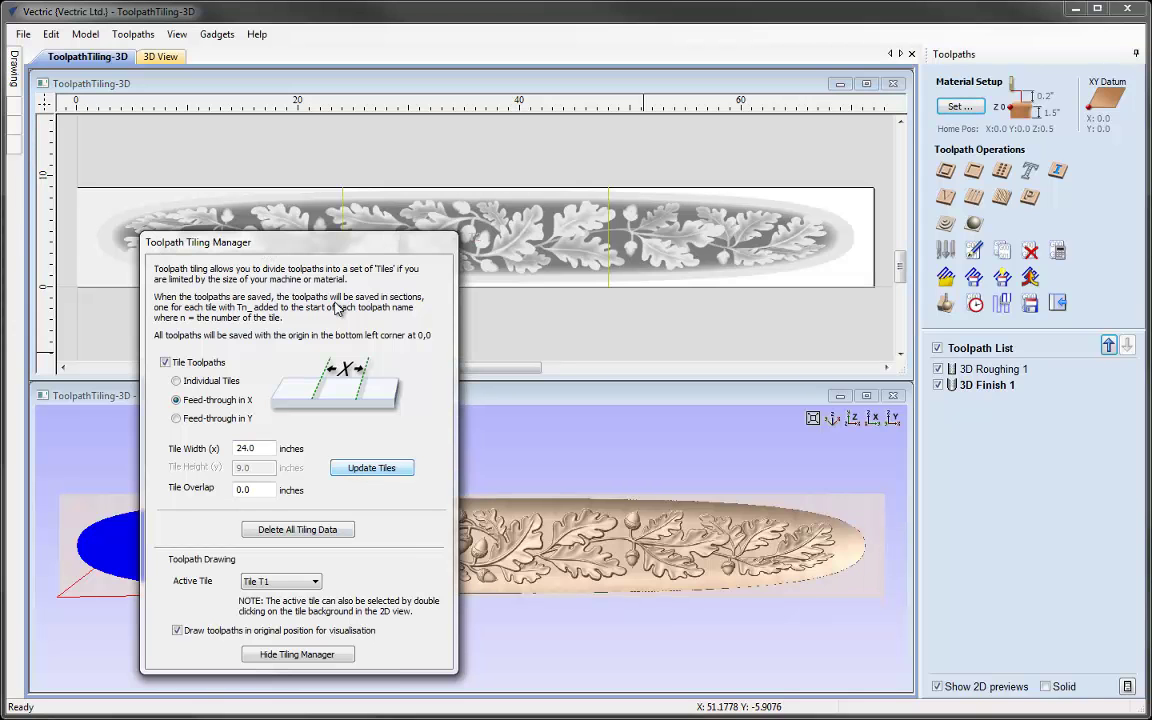
drag(452, 255, 1137, 286)
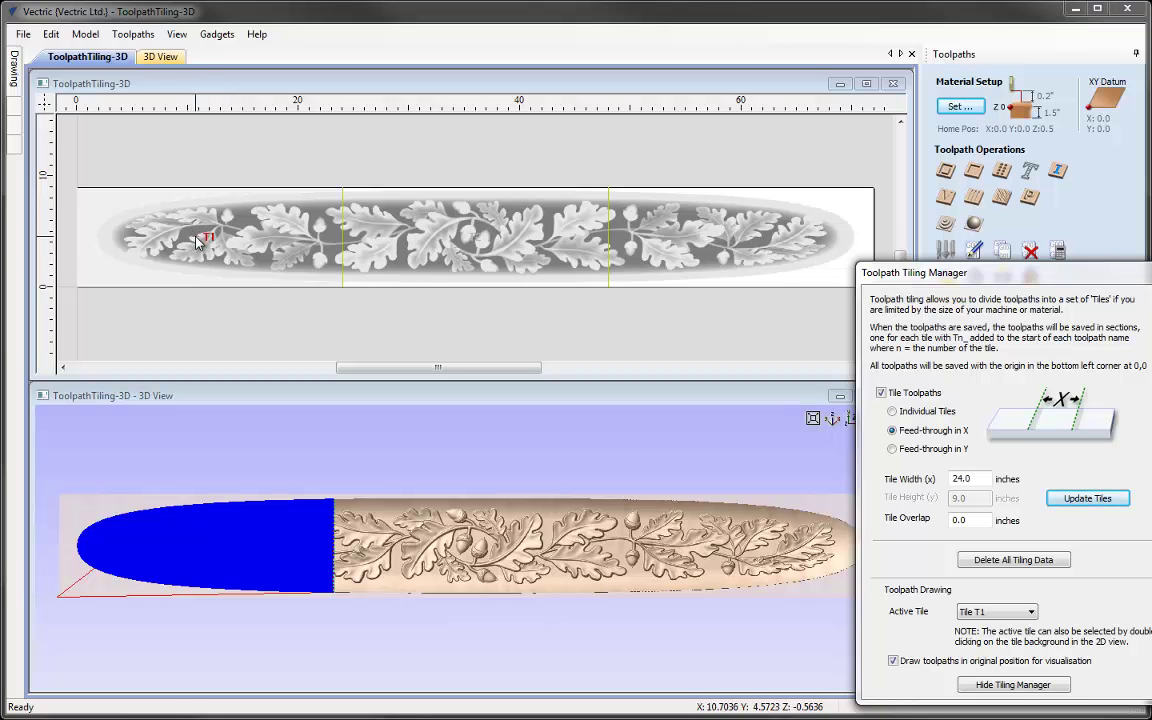
Make tiles T2, T3, T2 and T1 active in turn to examine each tile's section of the toolpaths.
drag(863, 273, 753, 245)
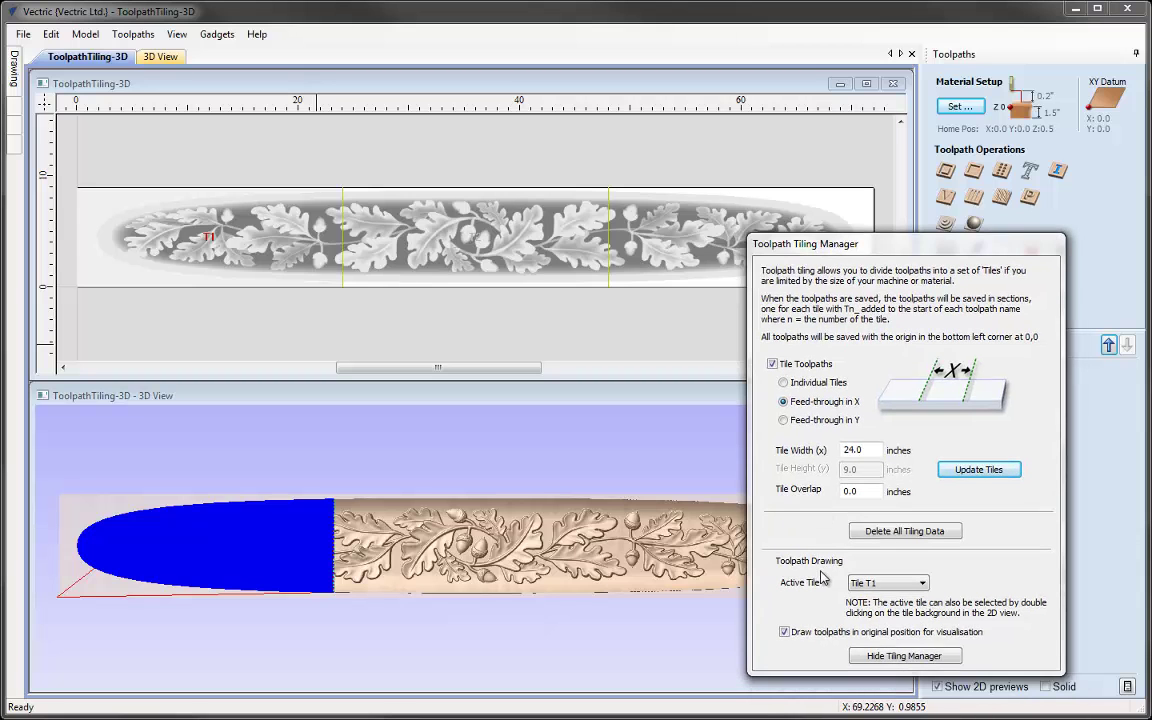
click(913, 586)
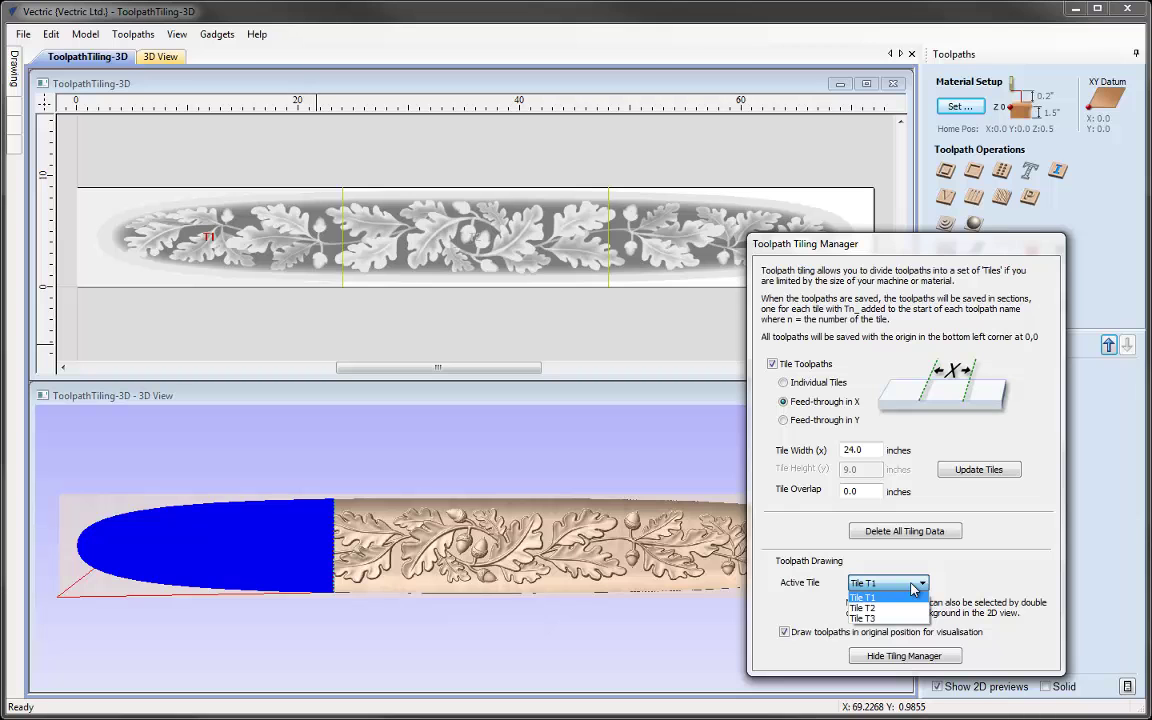
click(900, 608)
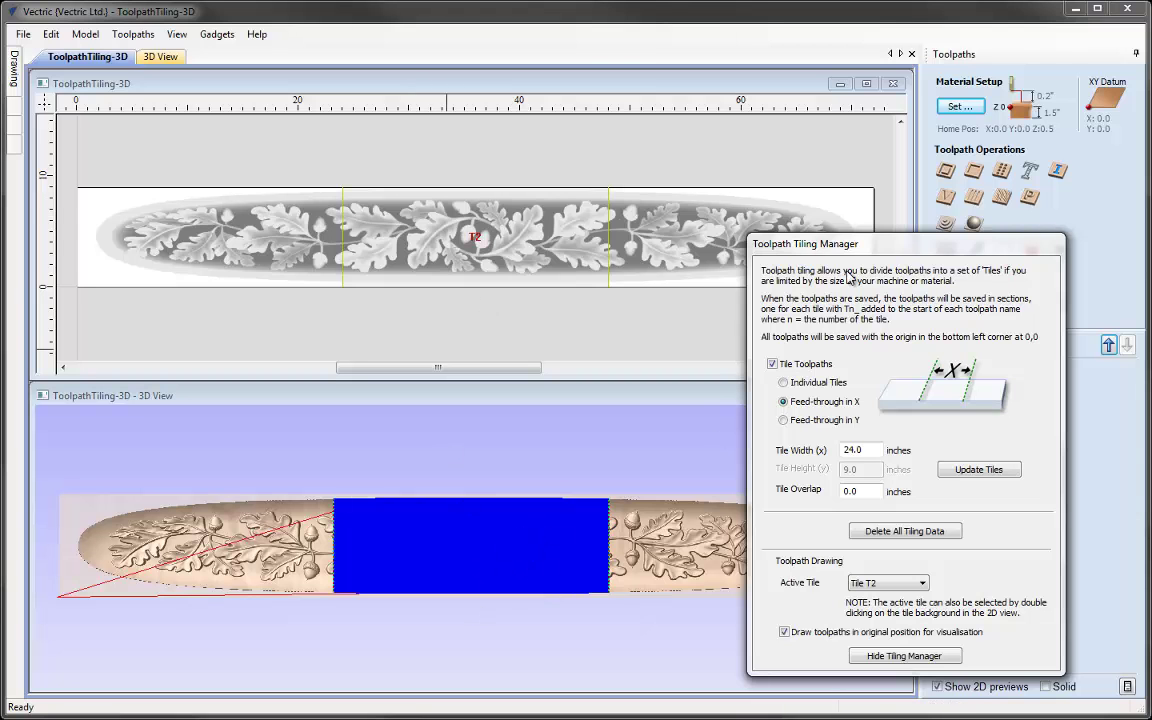
drag(790, 243, 492, 240)
drag(597, 248, 900, 319)
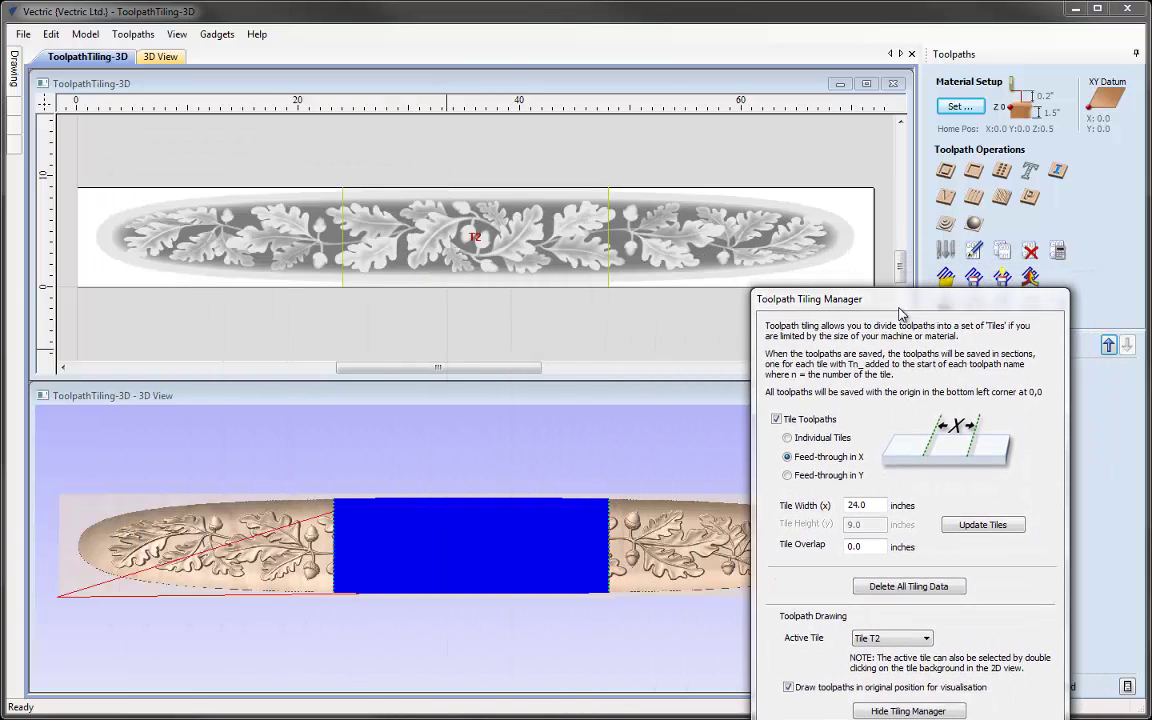
double_click(843, 270)
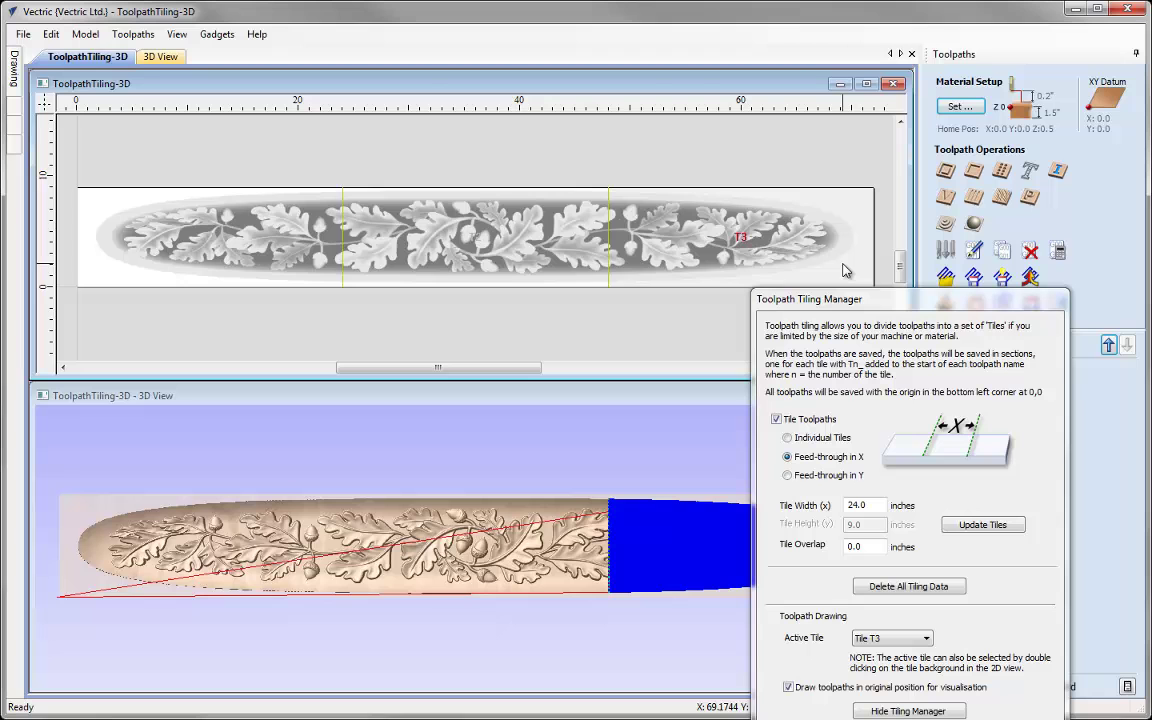
double_click(397, 195)
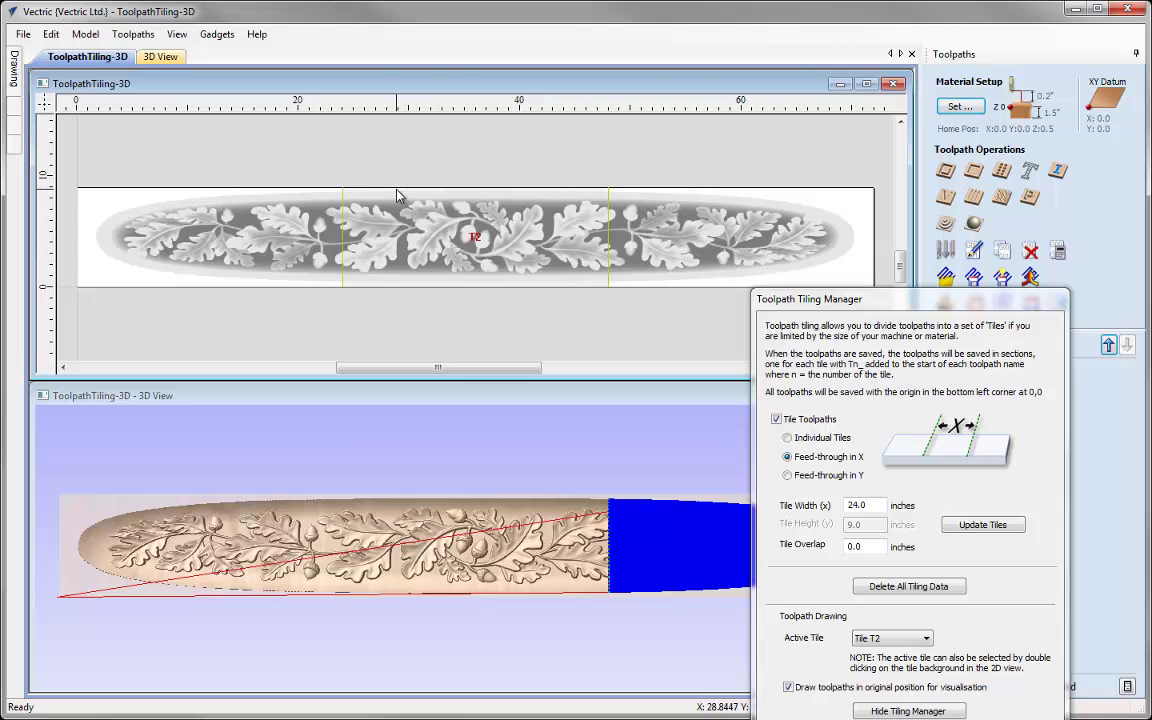
double_click(130, 203)
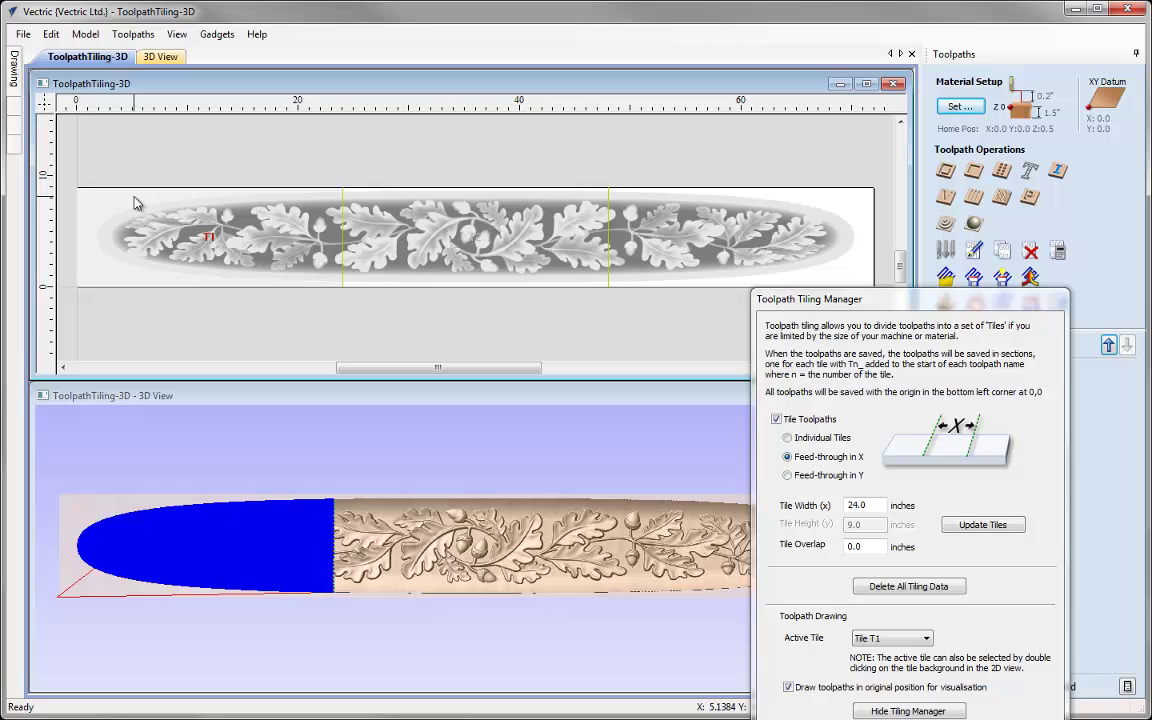
Reset the toolpath preview to an uncut block and view the board at an angle.
drag(815, 298, 138, 54)
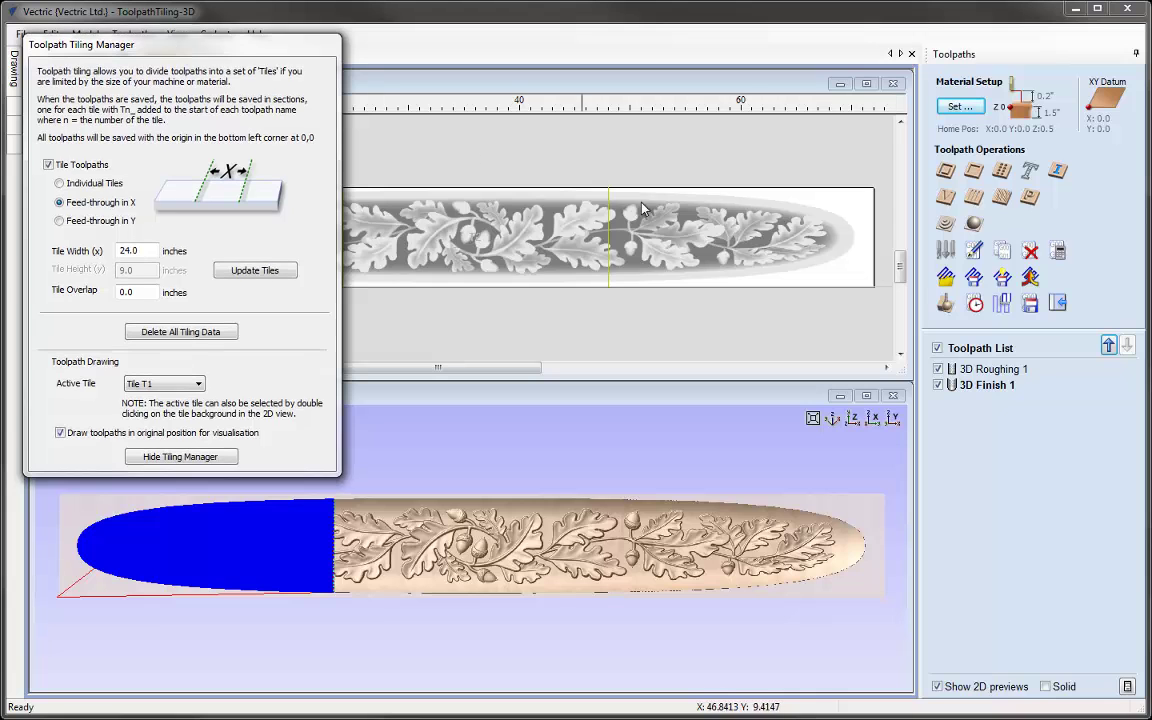
click(945, 302)
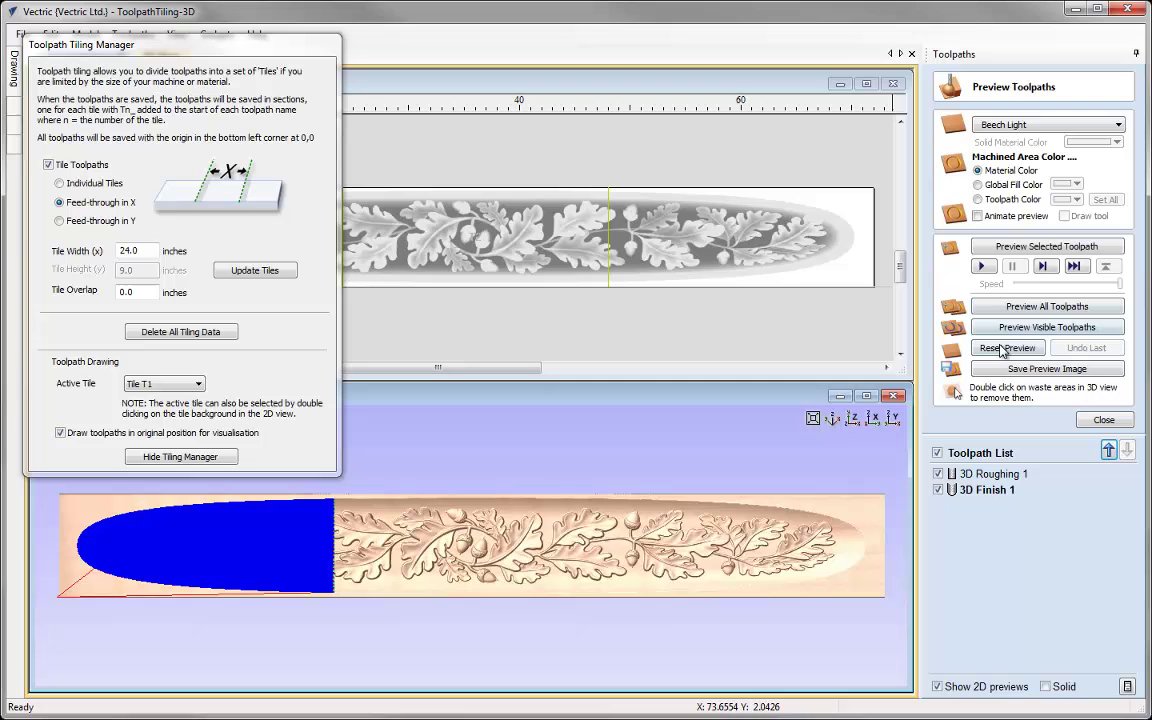
click(1008, 348)
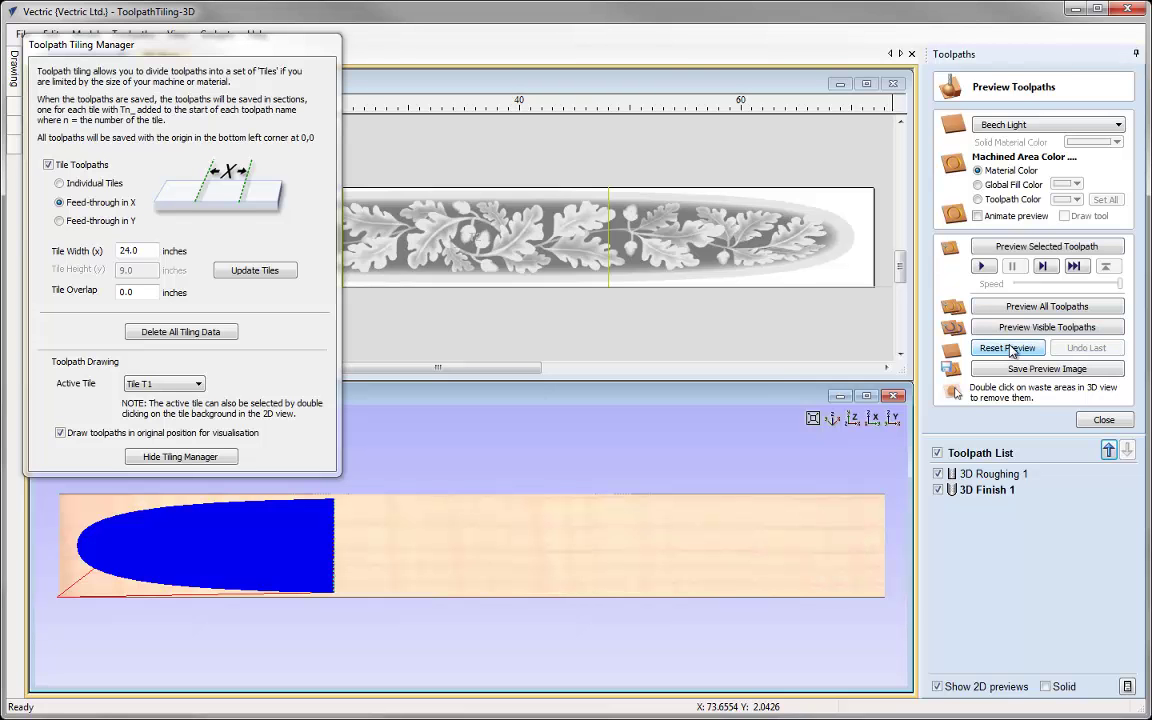
drag(684, 504, 777, 489)
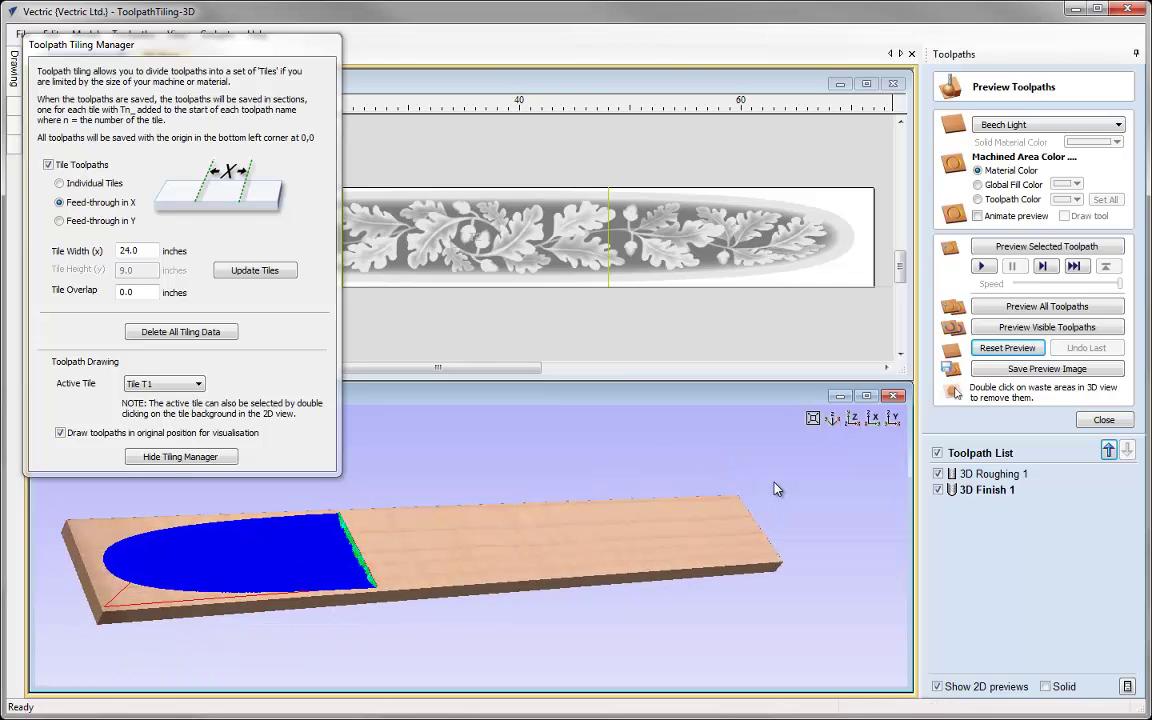
Hide the 3D Roughing 1 toolpath and preview 3D Finish 1 for tile T1.
click(940, 475)
mouse_move(990, 500)
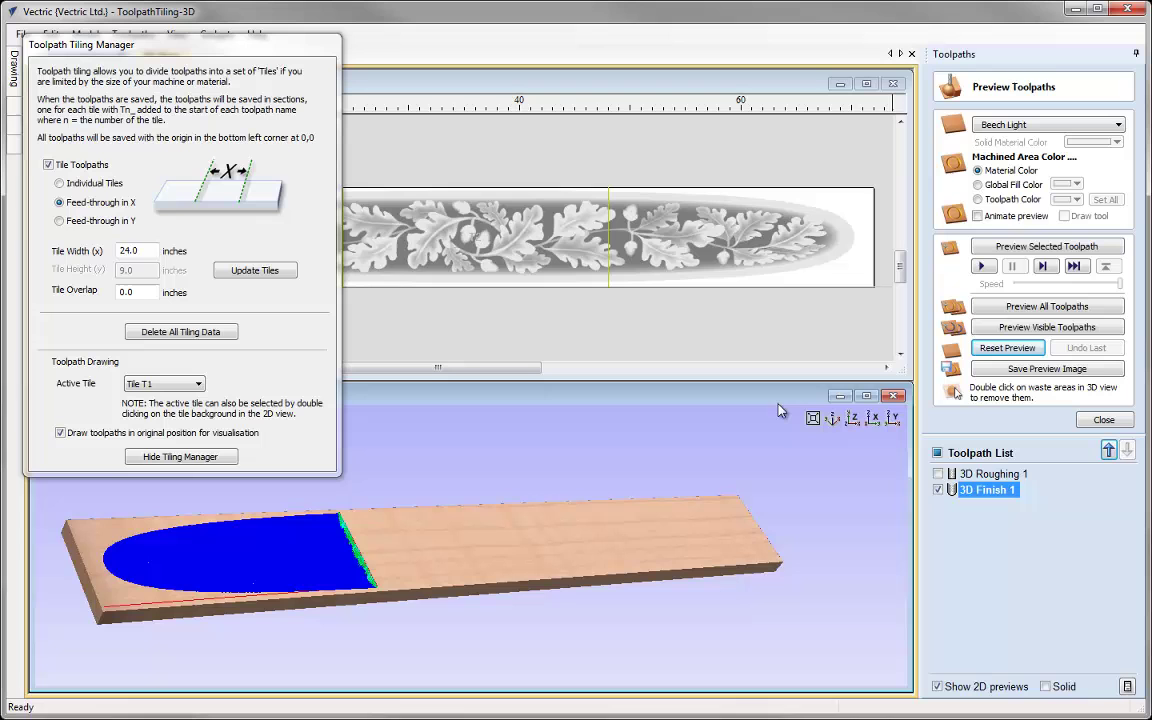
click(1038, 252)
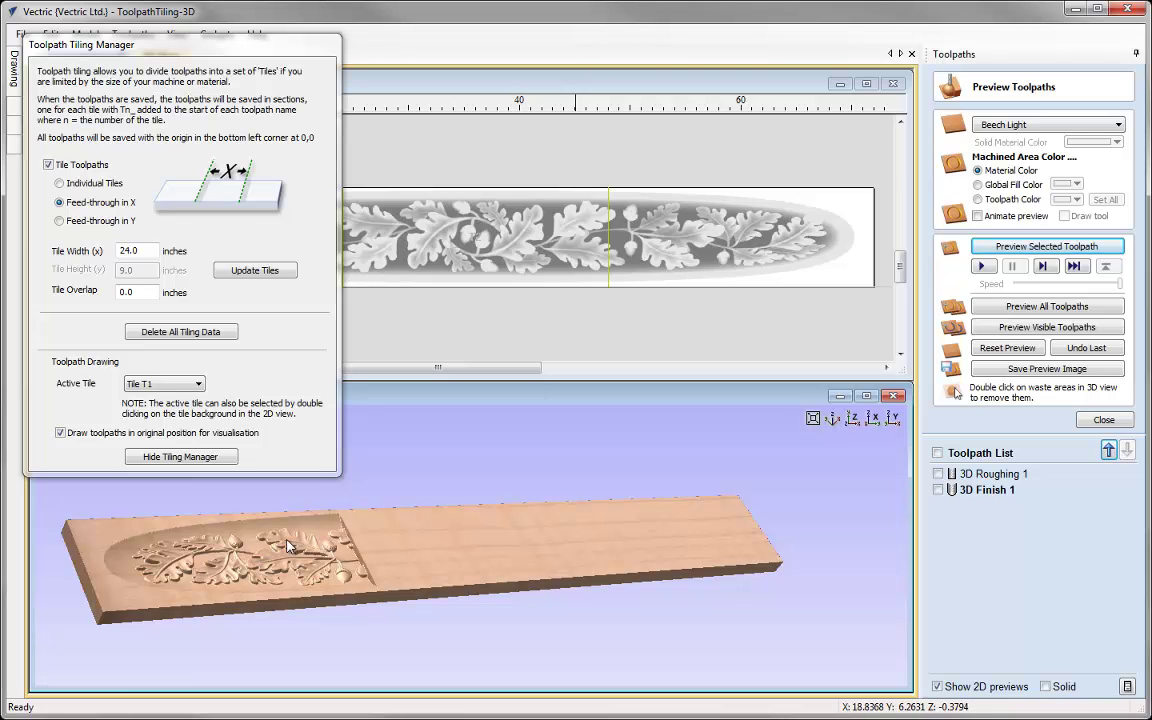
Make tile T2 the active tile and preview the 3D Finish 1 toolpath on the board's middle section.
middle_drag(452, 555, 238, 575)
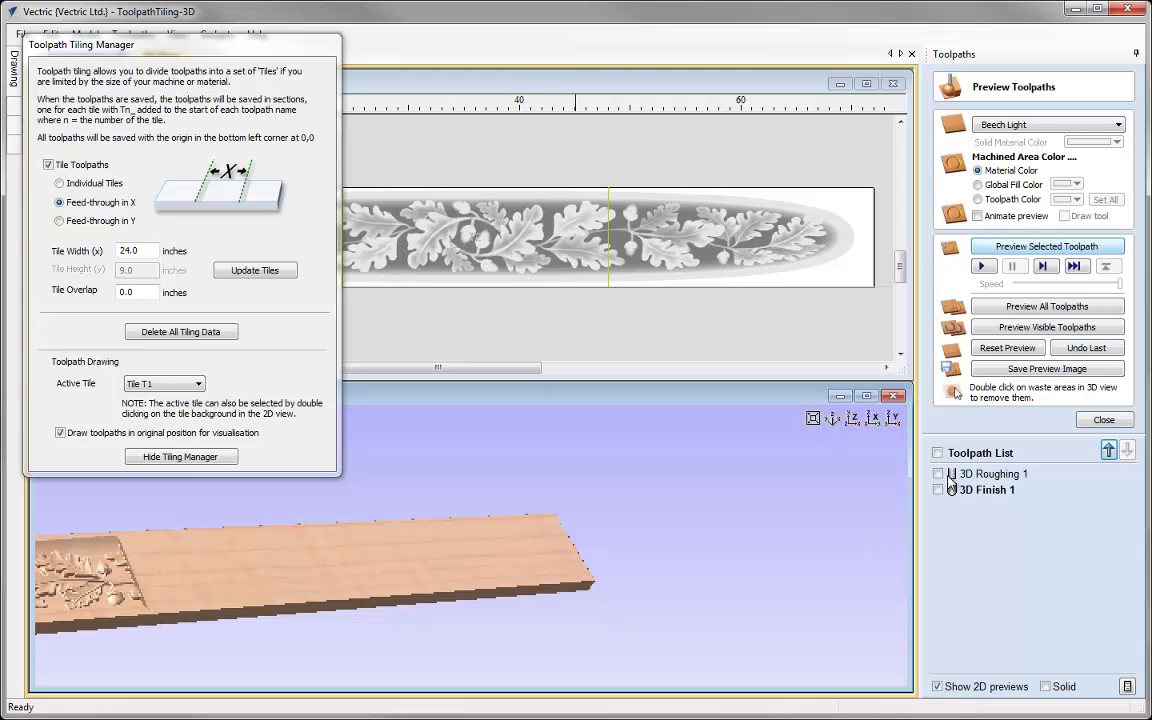
click(164, 384)
click(168, 410)
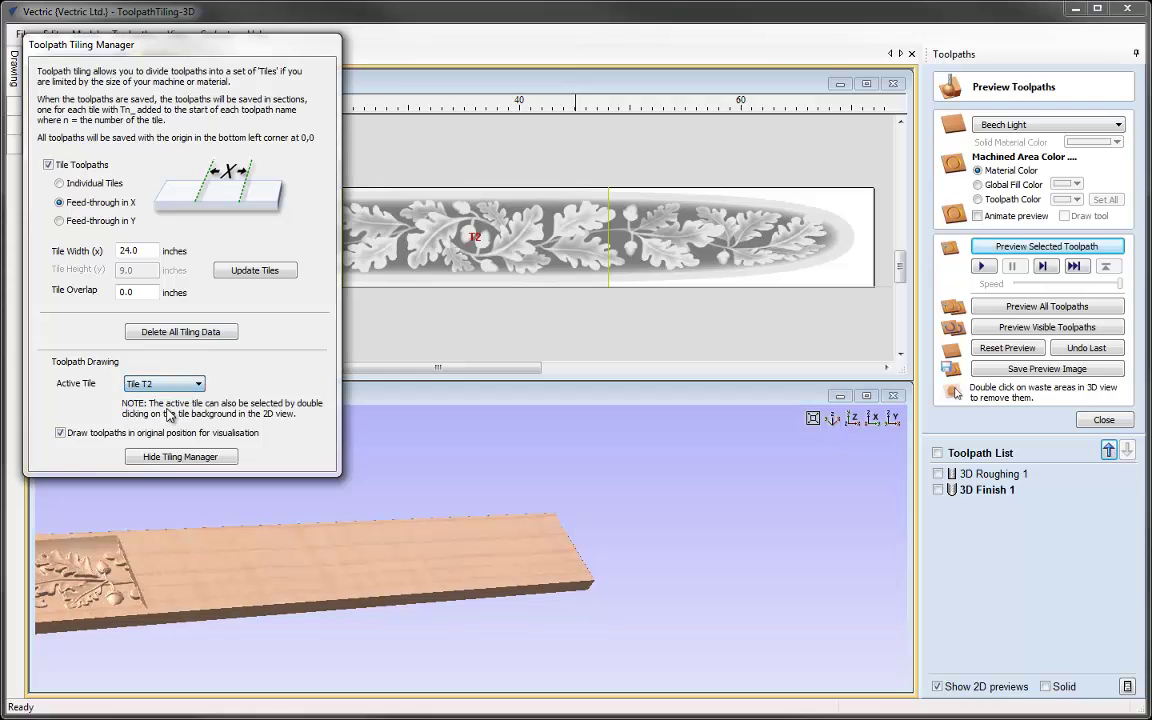
click(1035, 251)
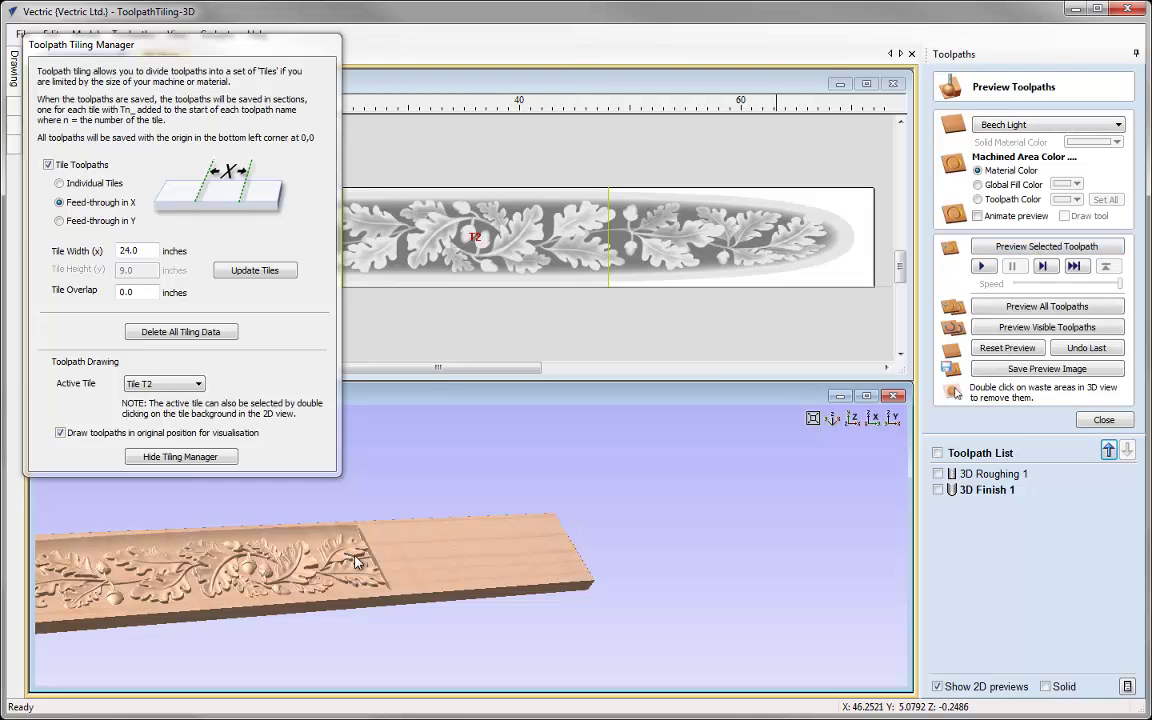
Make tile T3 the active tile and preview 3D Finish 1 on the last section of the board.
middle_drag(427, 560, 172, 580)
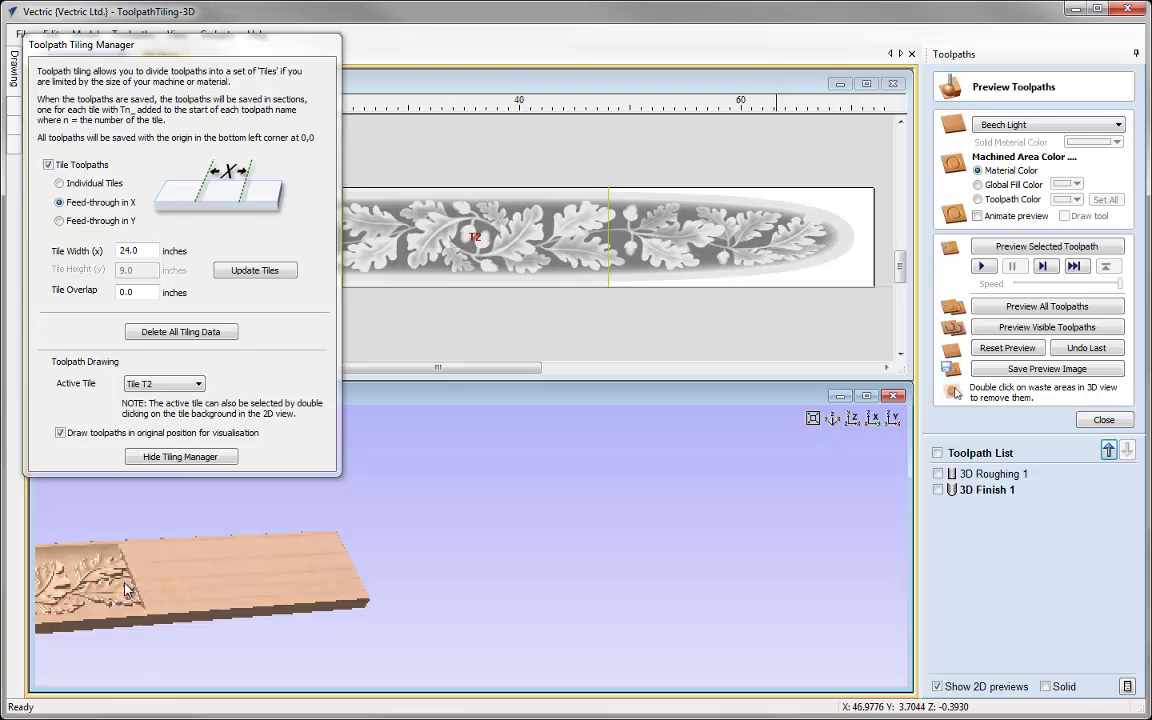
click(168, 384)
click(186, 420)
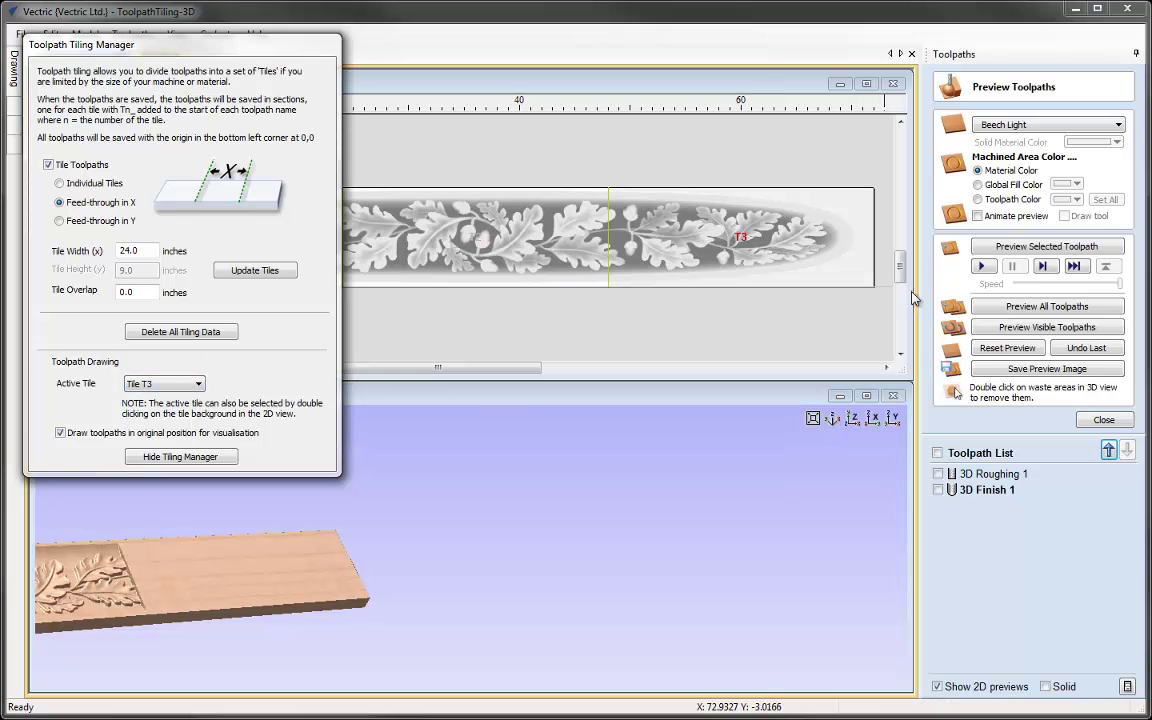
click(1008, 252)
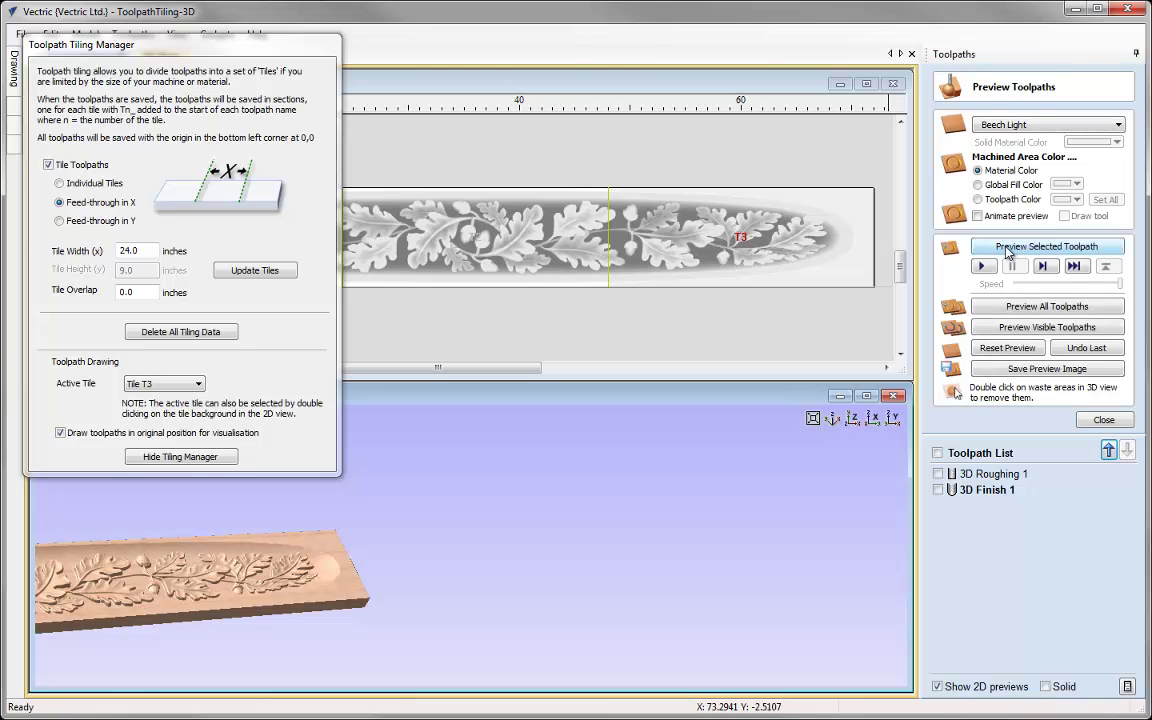
drag(250, 512, 603, 594)
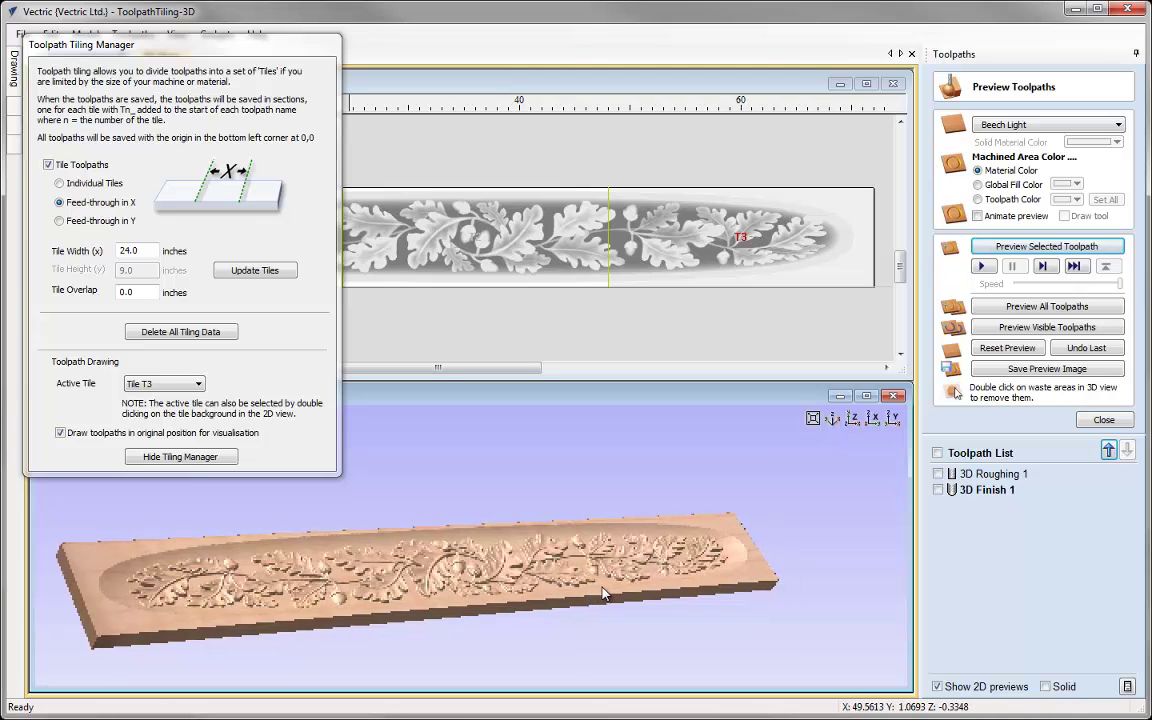
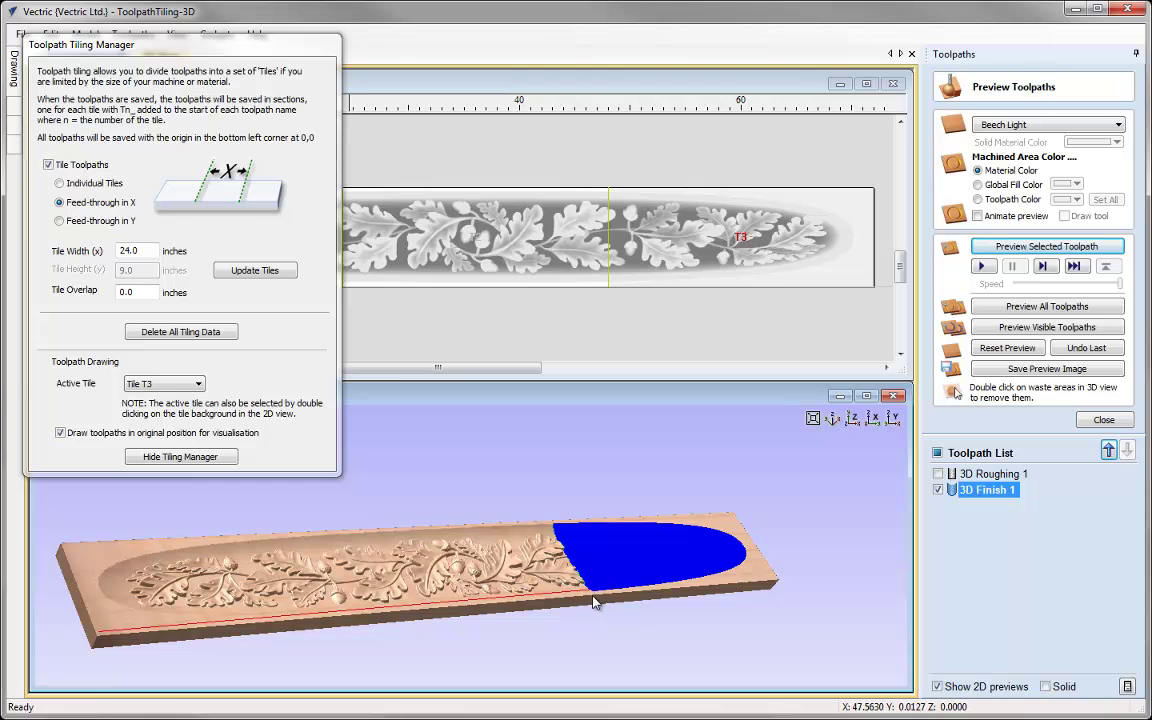
Make tile T2 the active tile and turn off drawing toolpaths in their original position.
click(165, 383)
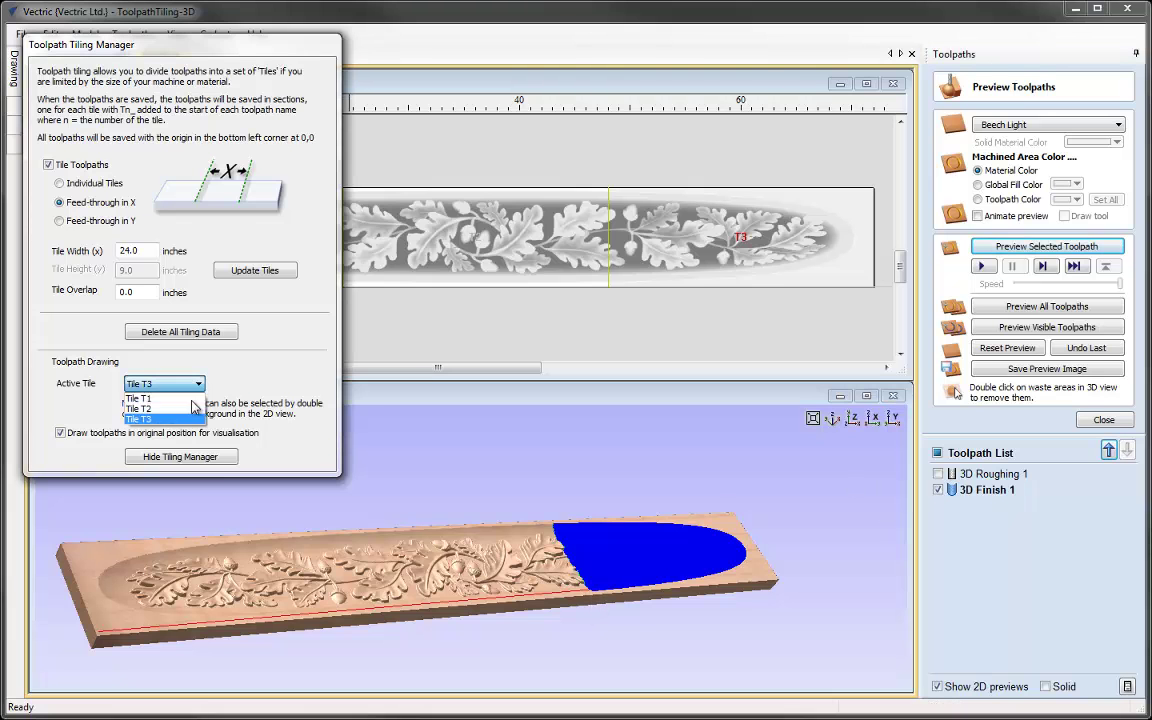
click(168, 372)
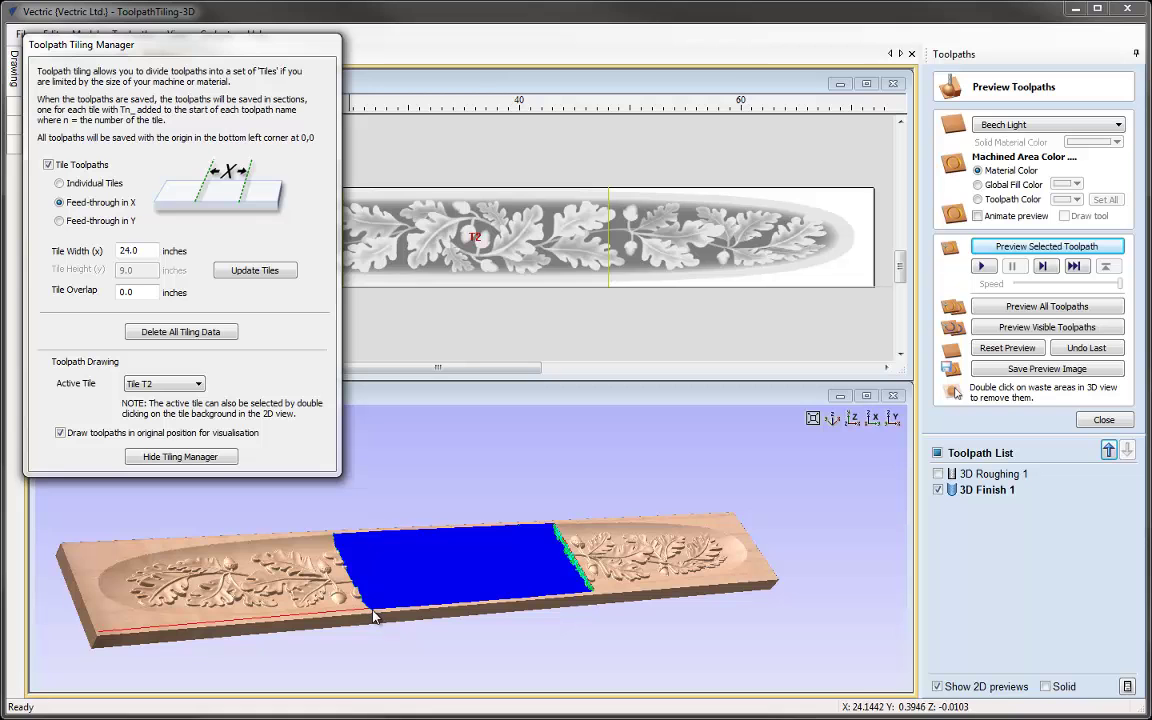
click(61, 433)
click(160, 595)
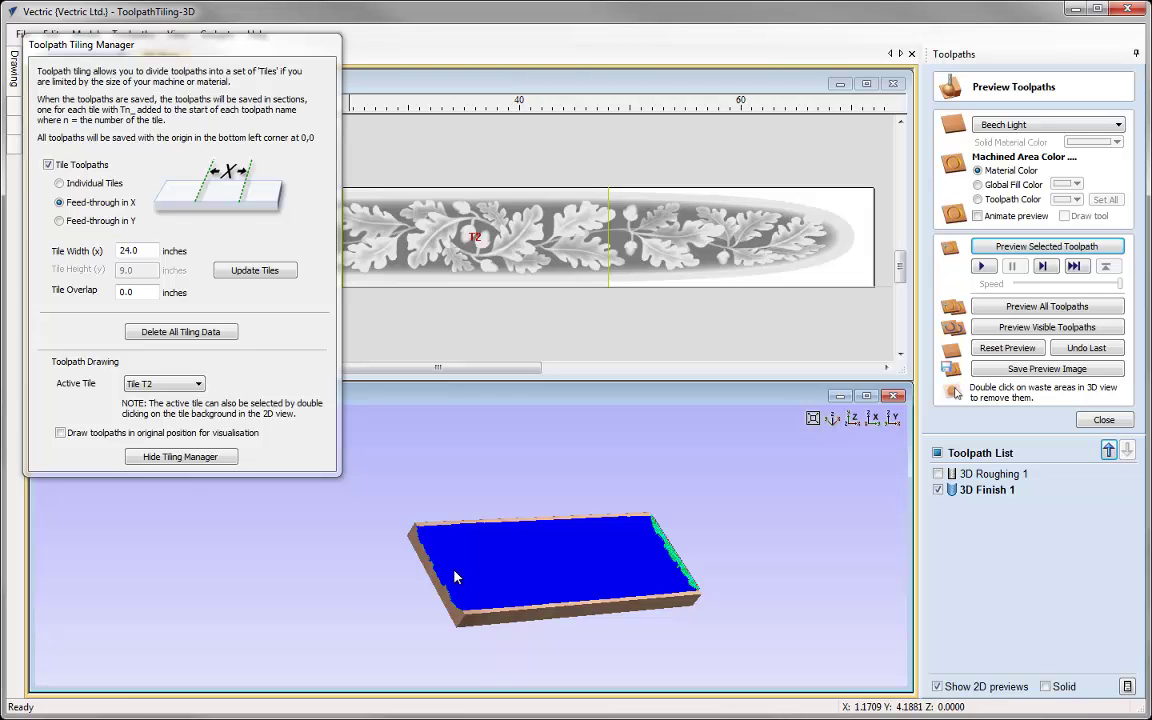
Make tile T1 the active tile and preview the 3D Finish 1 toolpath on its single-tile block.
click(165, 384)
click(172, 398)
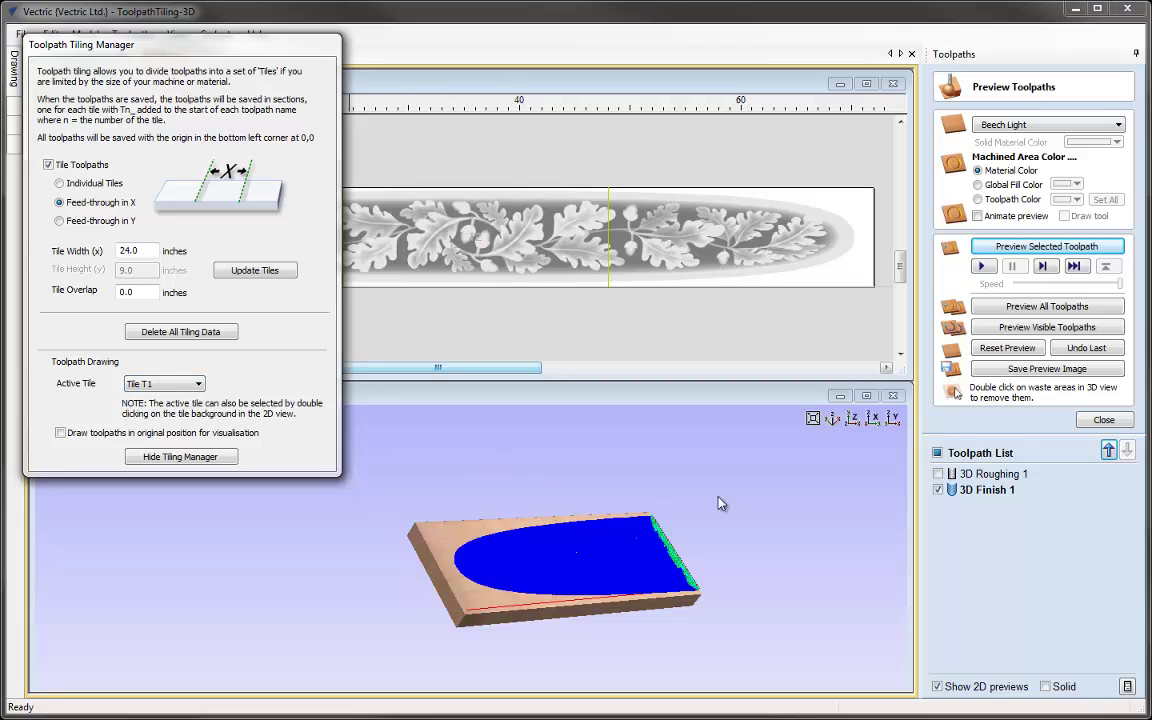
click(478, 601)
drag(478, 601, 424, 607)
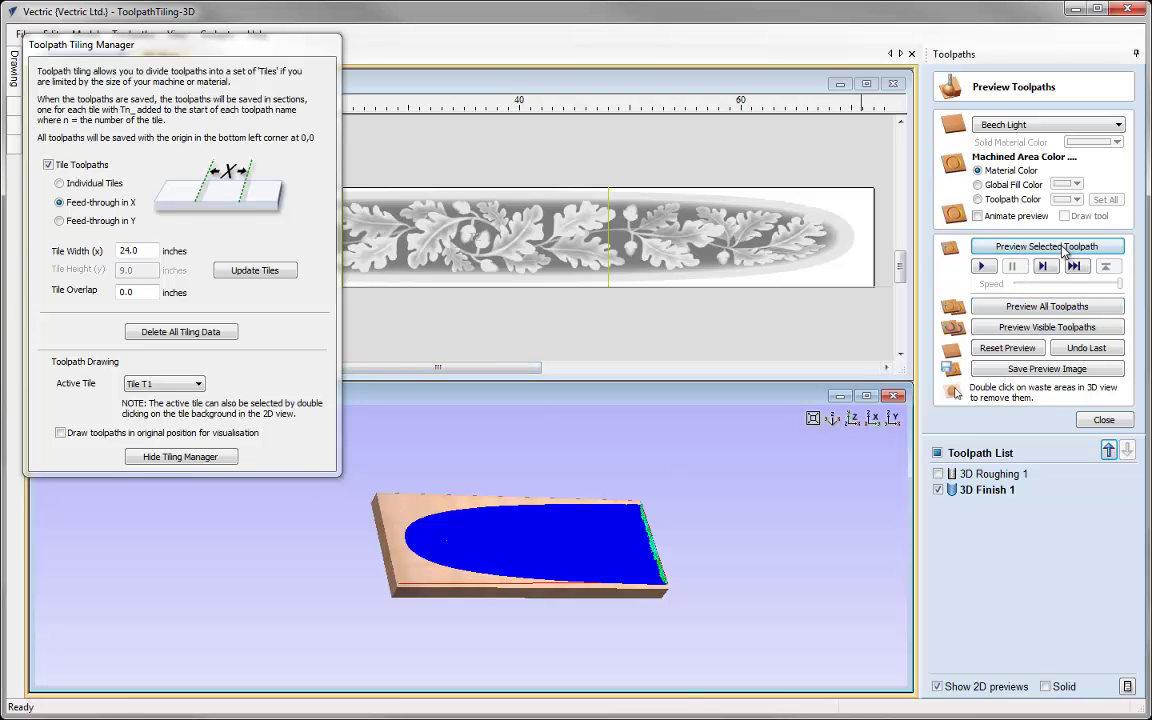
click(1020, 246)
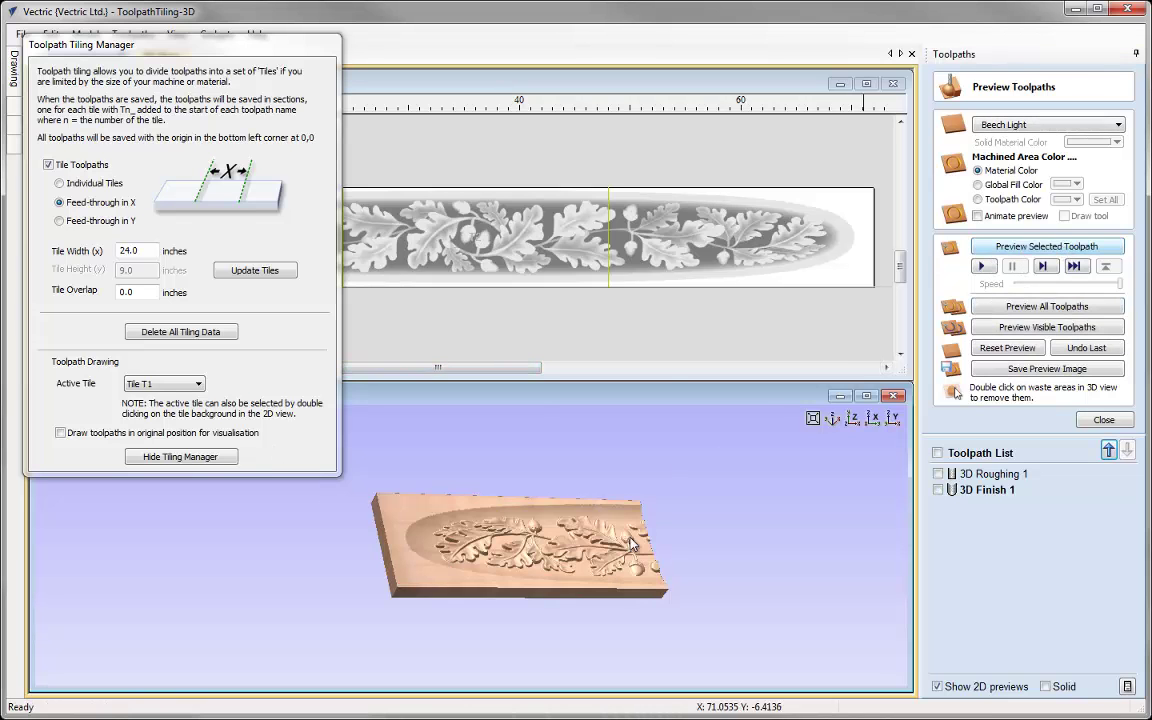
drag(397, 578, 545, 575)
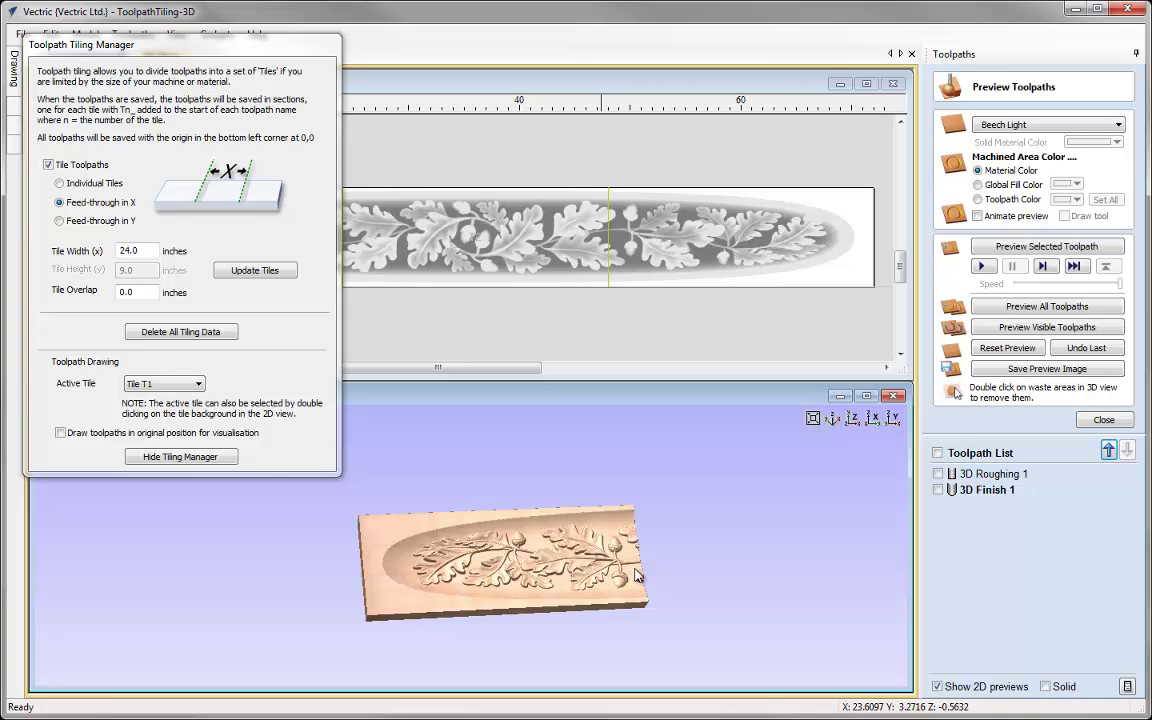
Make tile T2 the active tile and preview the 3D Finish 1 toolpath on its single-tile block.
click(162, 383)
click(161, 413)
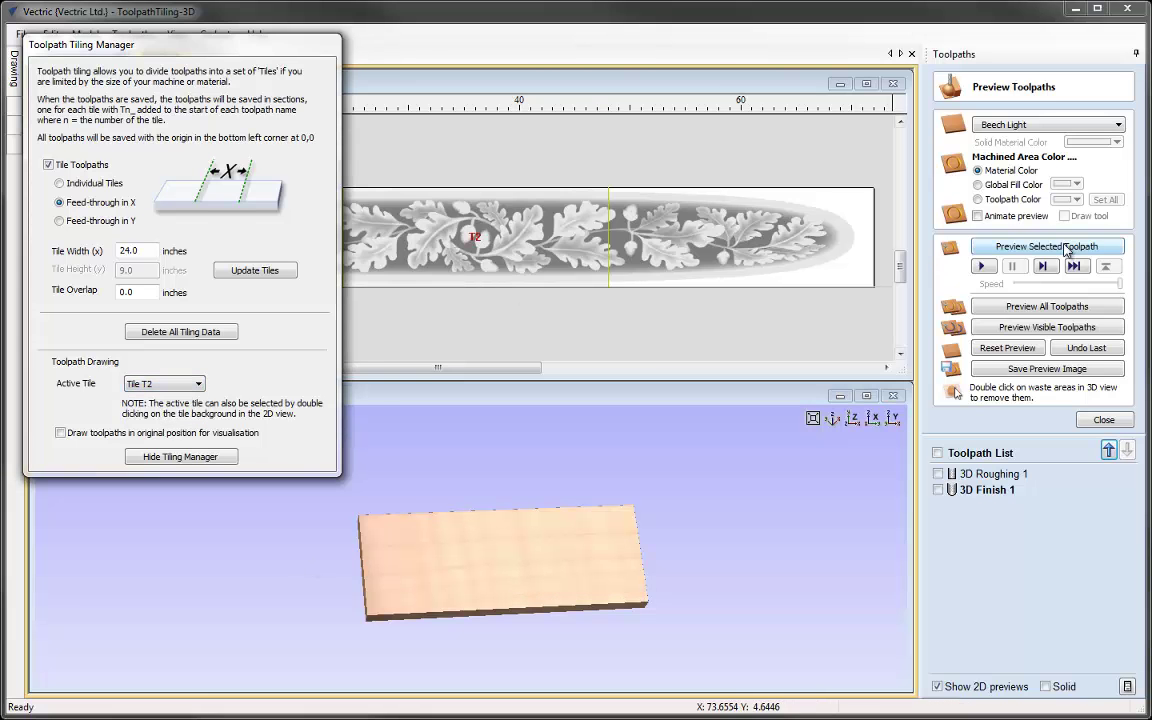
click(1066, 247)
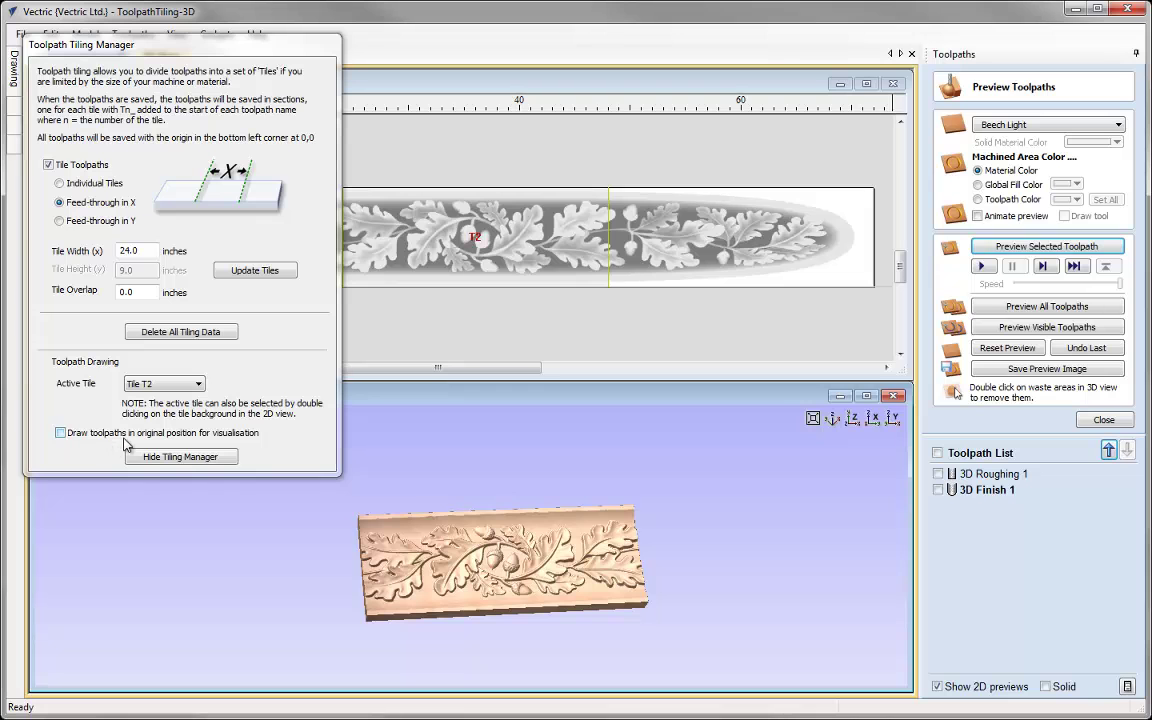
Switch drawing toolpaths in original position on and back off to compare the full board with the single tile.
click(60, 433)
middle_drag(658, 566, 347, 571)
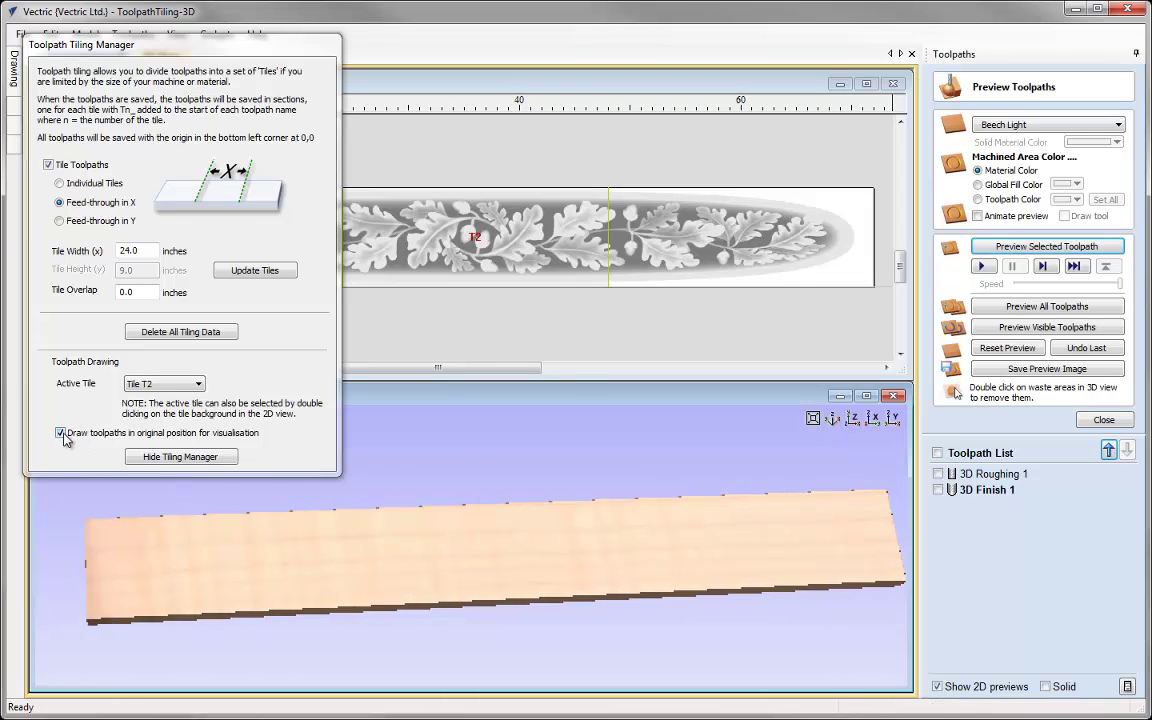
click(61, 433)
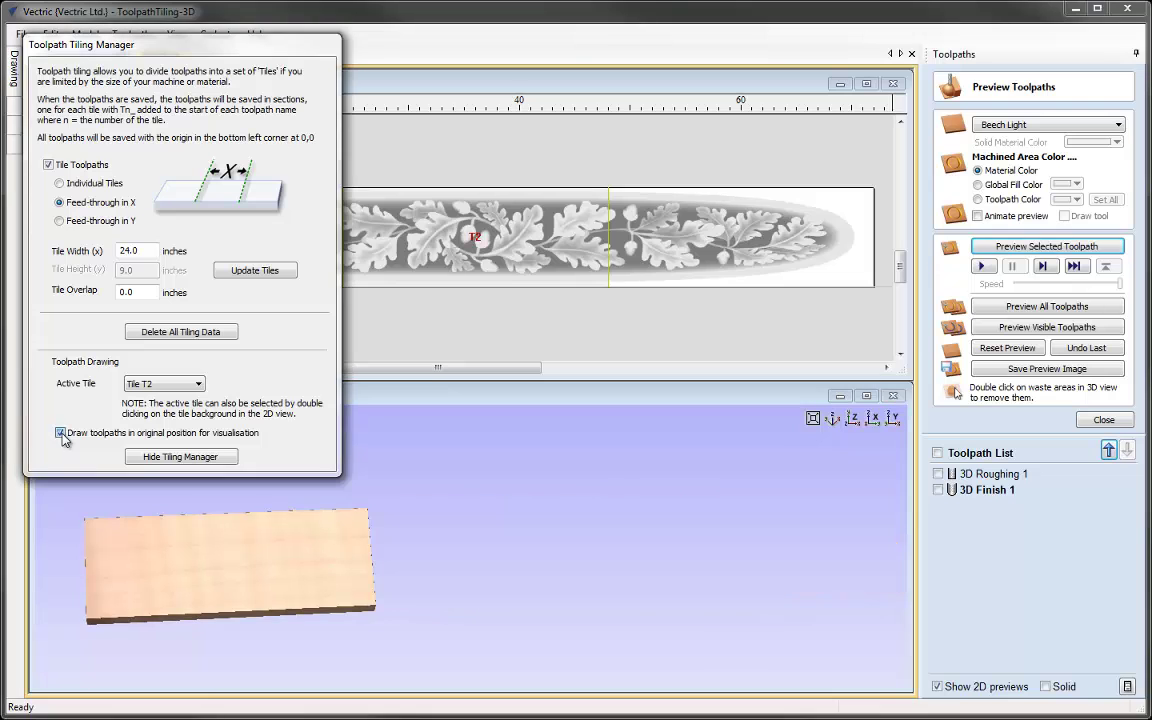
middle_drag(185, 586, 445, 579)
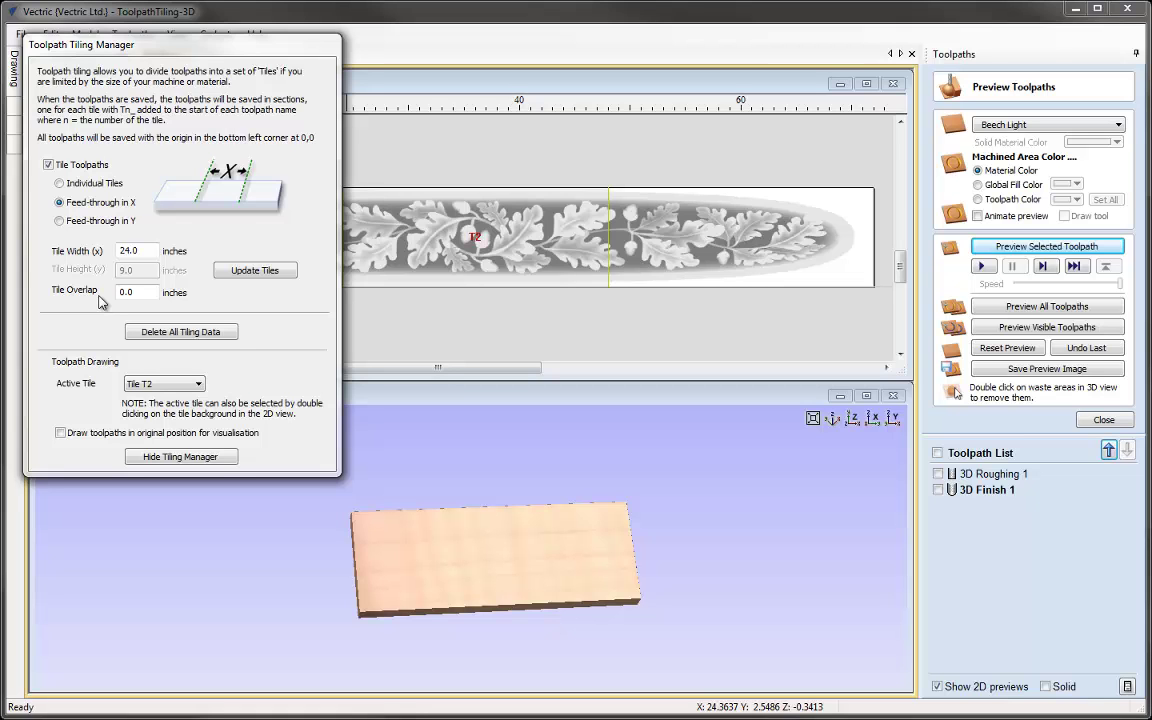
Apply a tile overlap of 0.5 inches and show the 3D Finish 1 toolpath for tile T1.
key(Up)
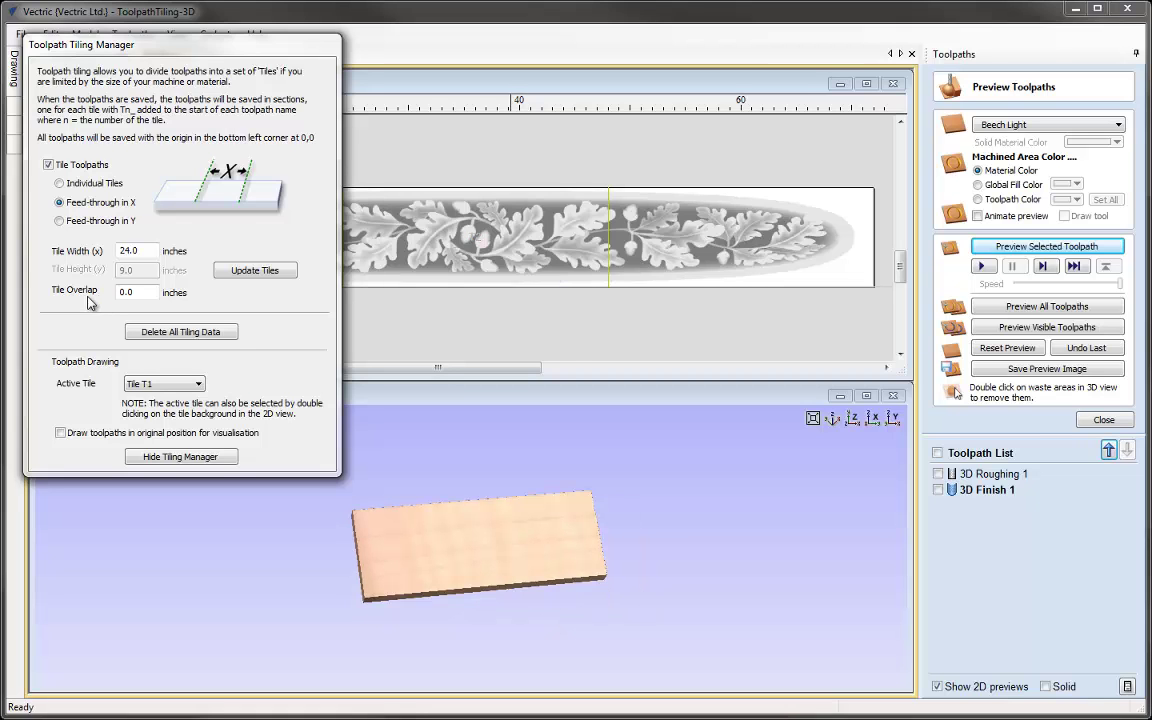
click(146, 295)
key(BackSpace)
text(5)
click(939, 491)
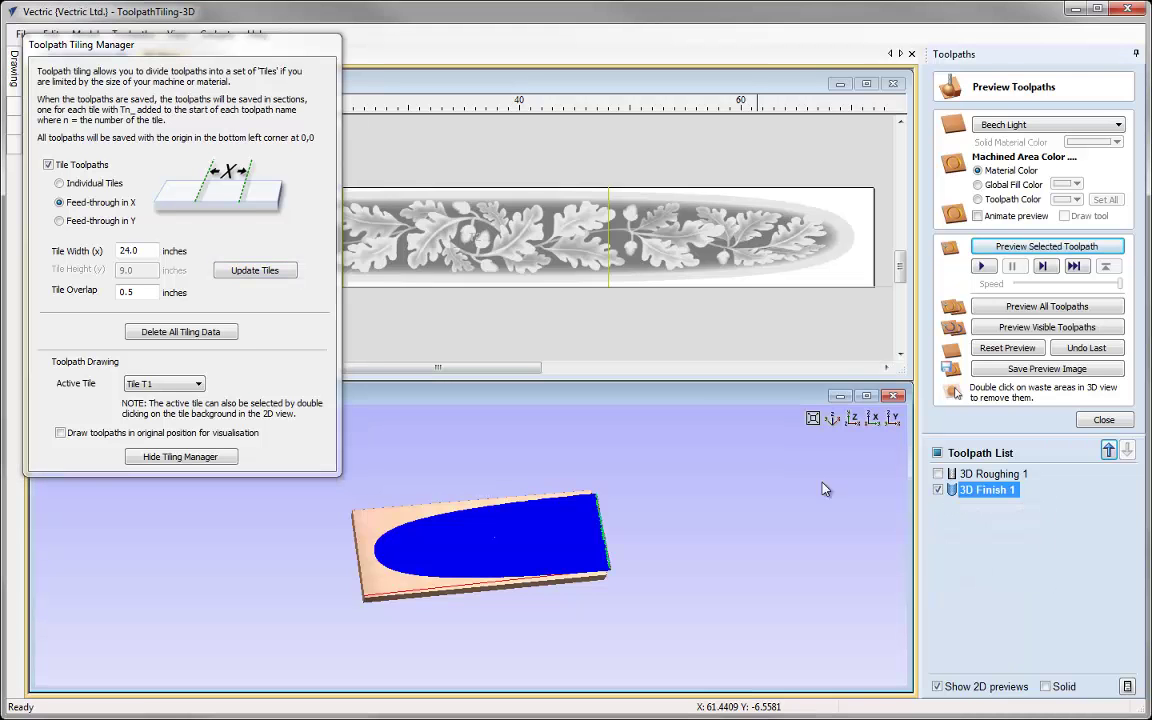
Examine in the 3D view how far the 3D Finish 1 toolpath extends past tile T1's end edge.
drag(565, 570, 643, 536)
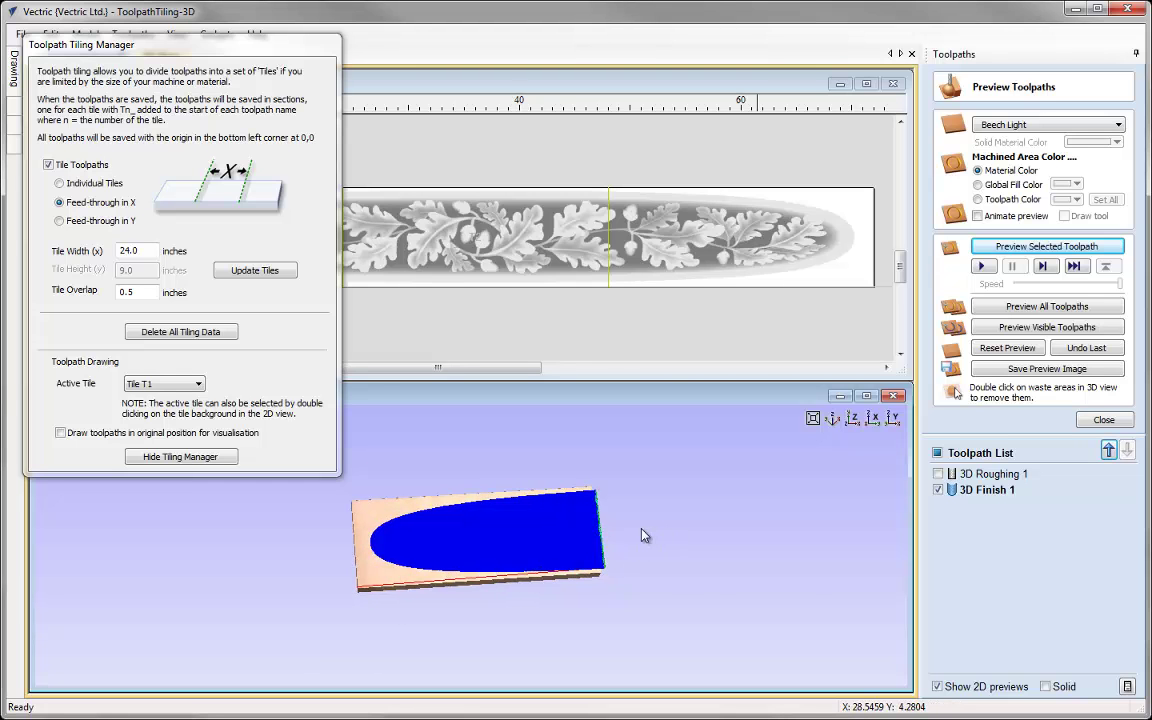
scroll(643, 536, up, 2)
scroll(643, 536, up, 3)
scroll(658, 544, up, 1)
middle_drag(658, 544, 525, 540)
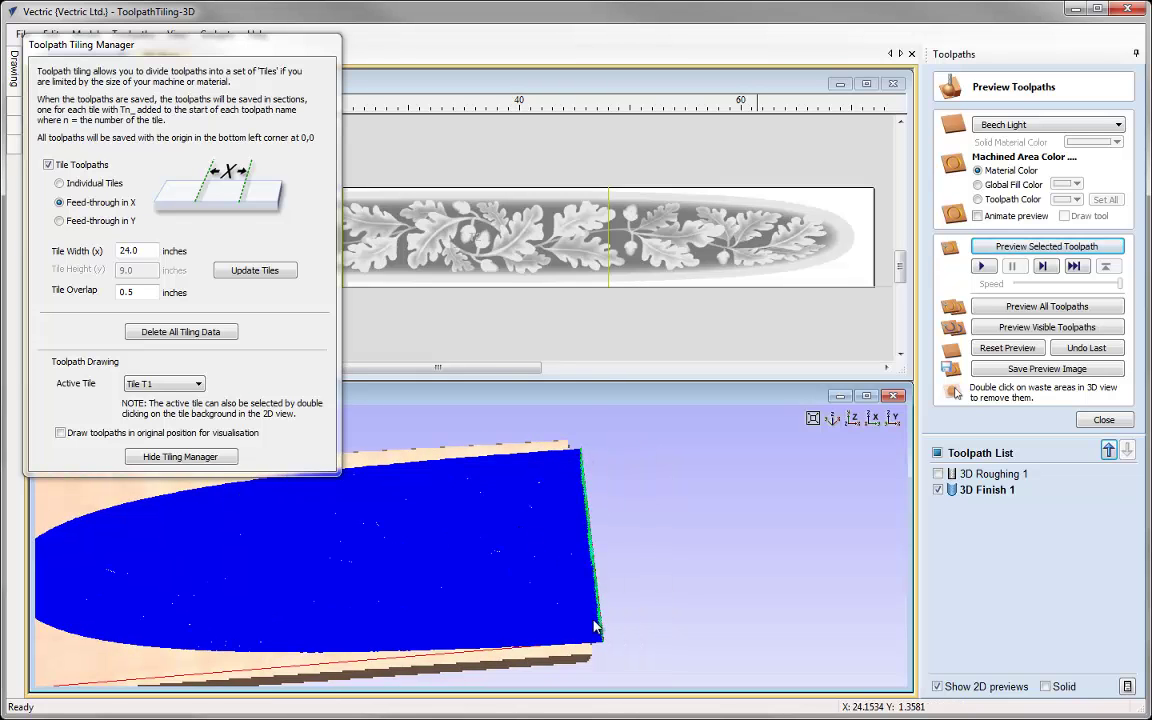
scroll(643, 655, up, 3)
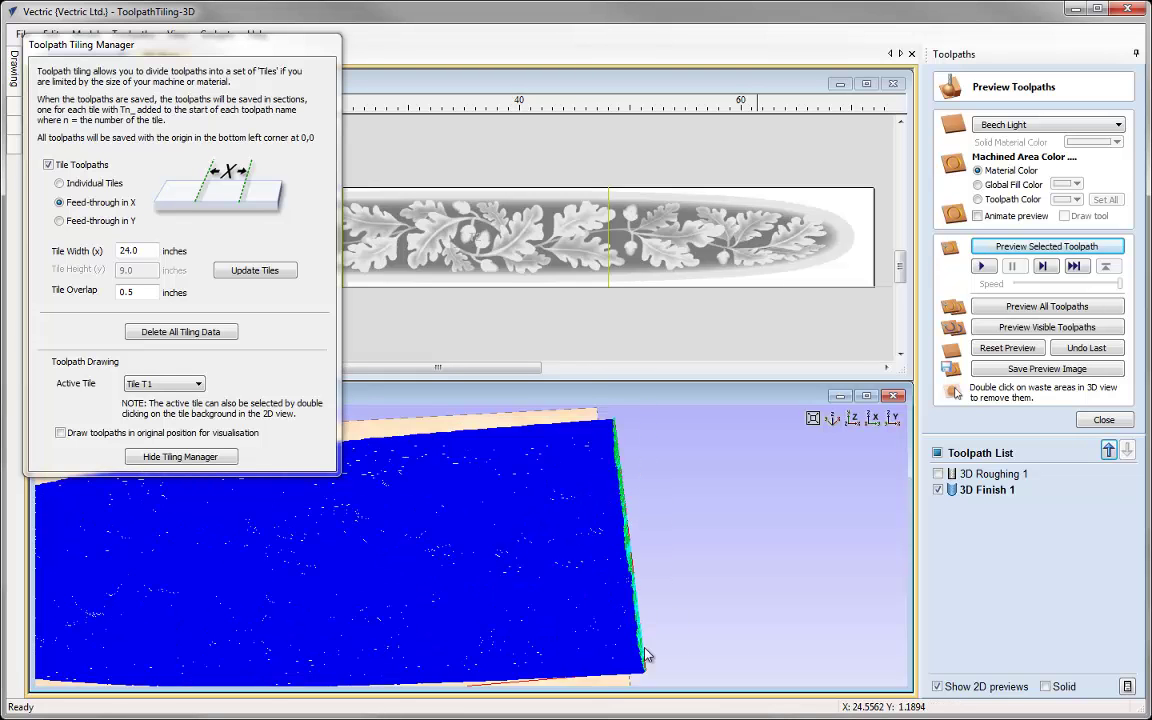
scroll(645, 655, down, 1)
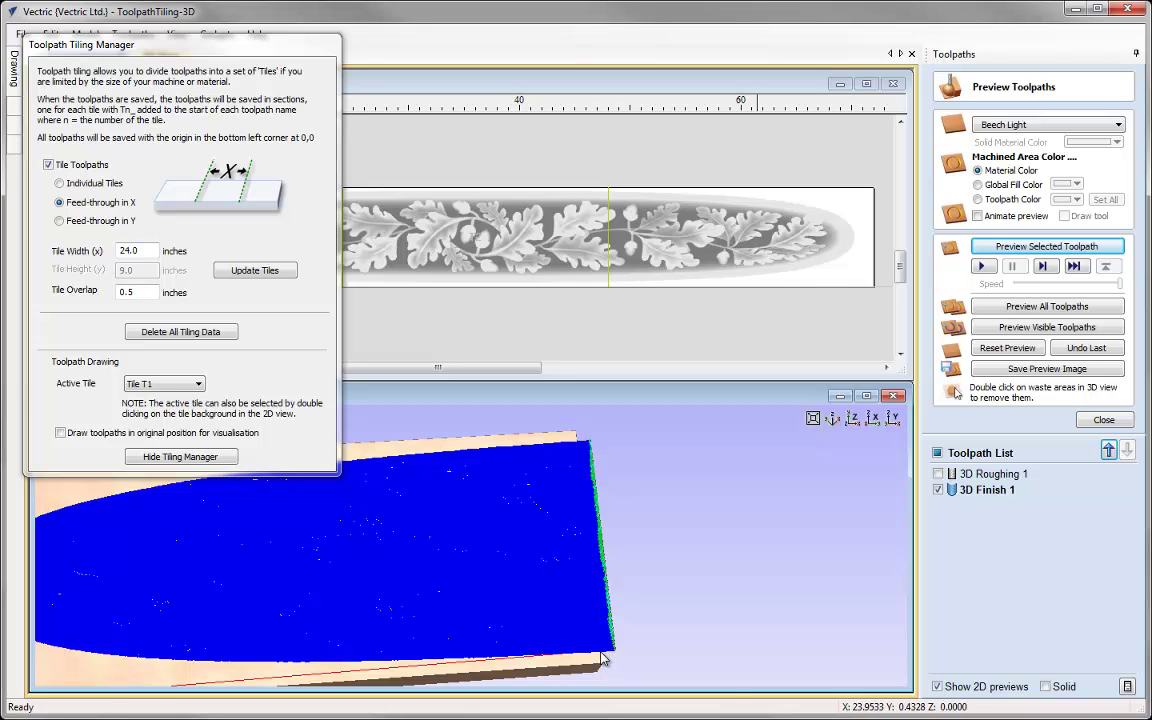
Move the tiling manager aside and examine the overlap strip at the T1–T2 boundary in the 2D view.
drag(180, 45, 787, 259)
scroll(350, 300, up, 3)
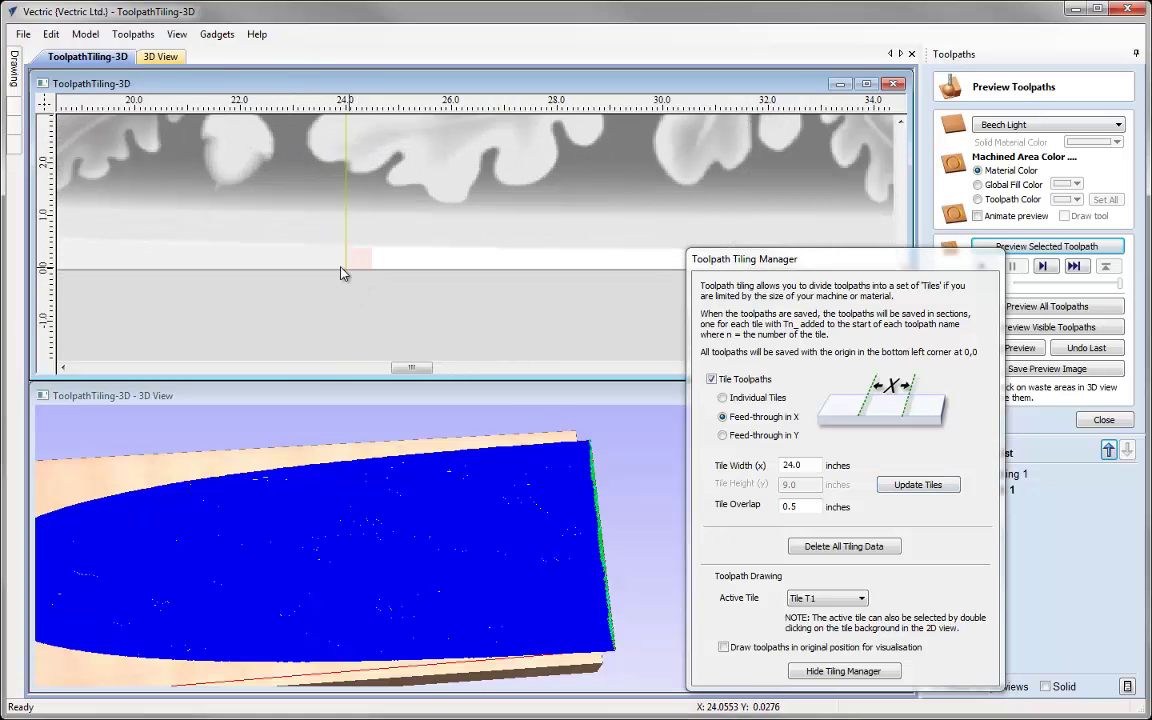
scroll(360, 265, down, 1)
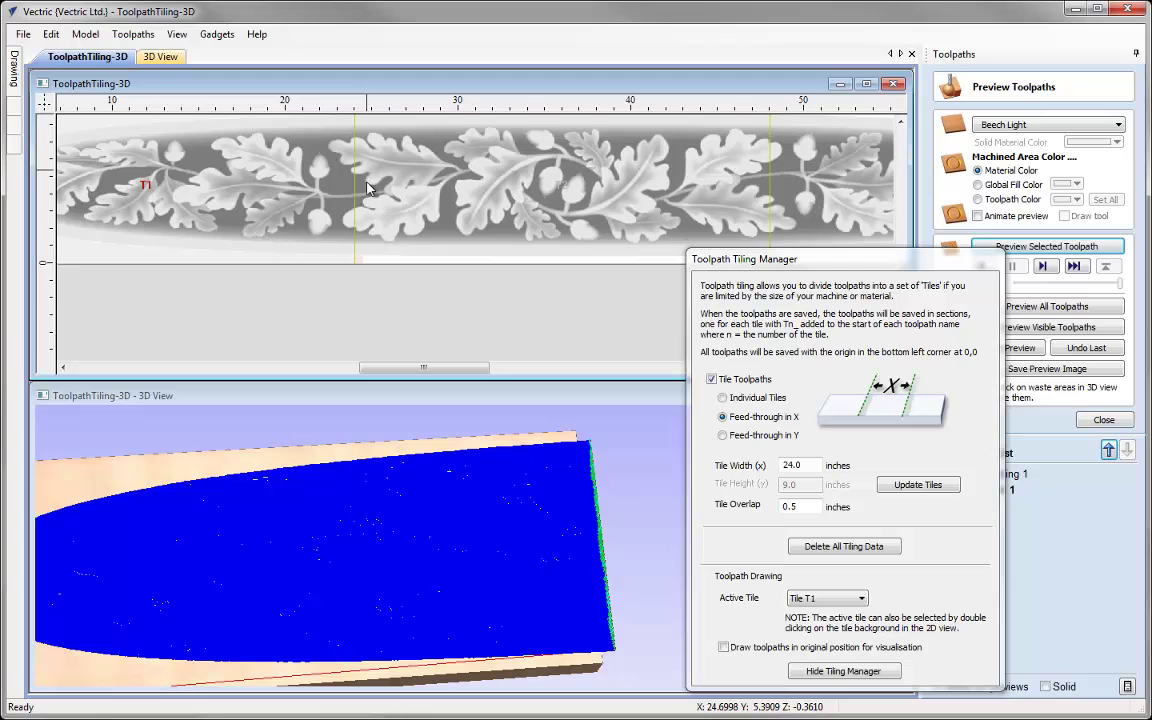
middle_drag(335, 158, 331, 226)
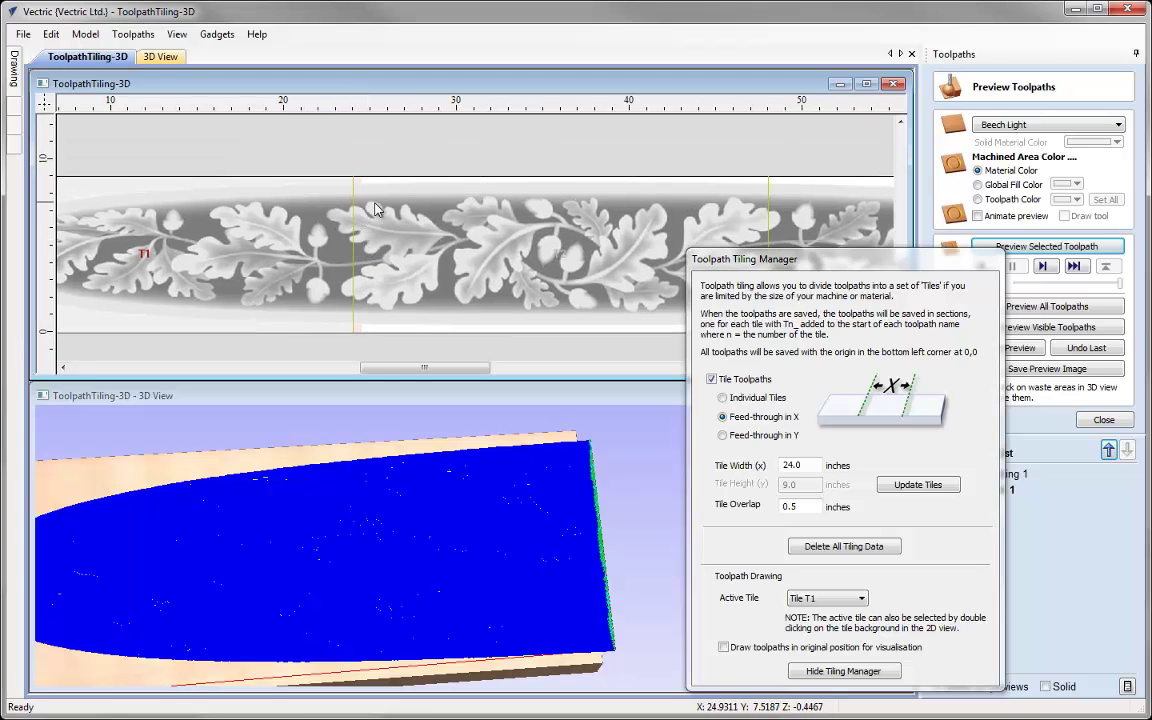
scroll(352, 188, up, 4)
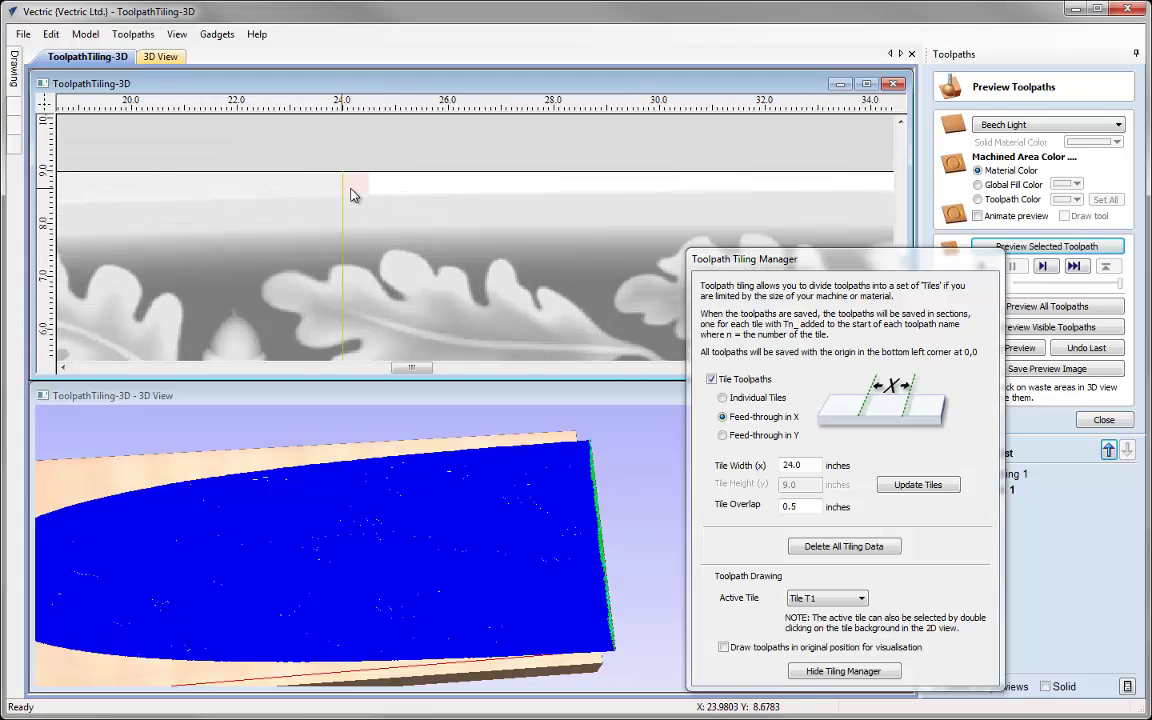
scroll(362, 197, down, 1)
scroll(370, 201, down, 2)
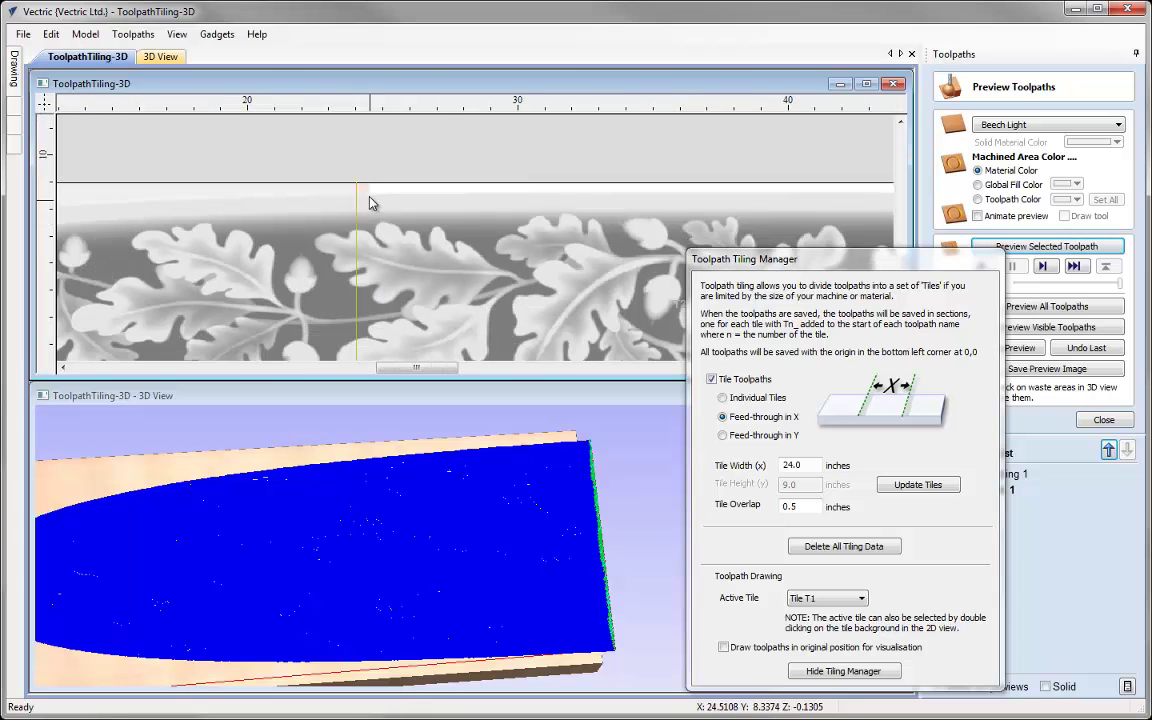
scroll(370, 337, down, 2)
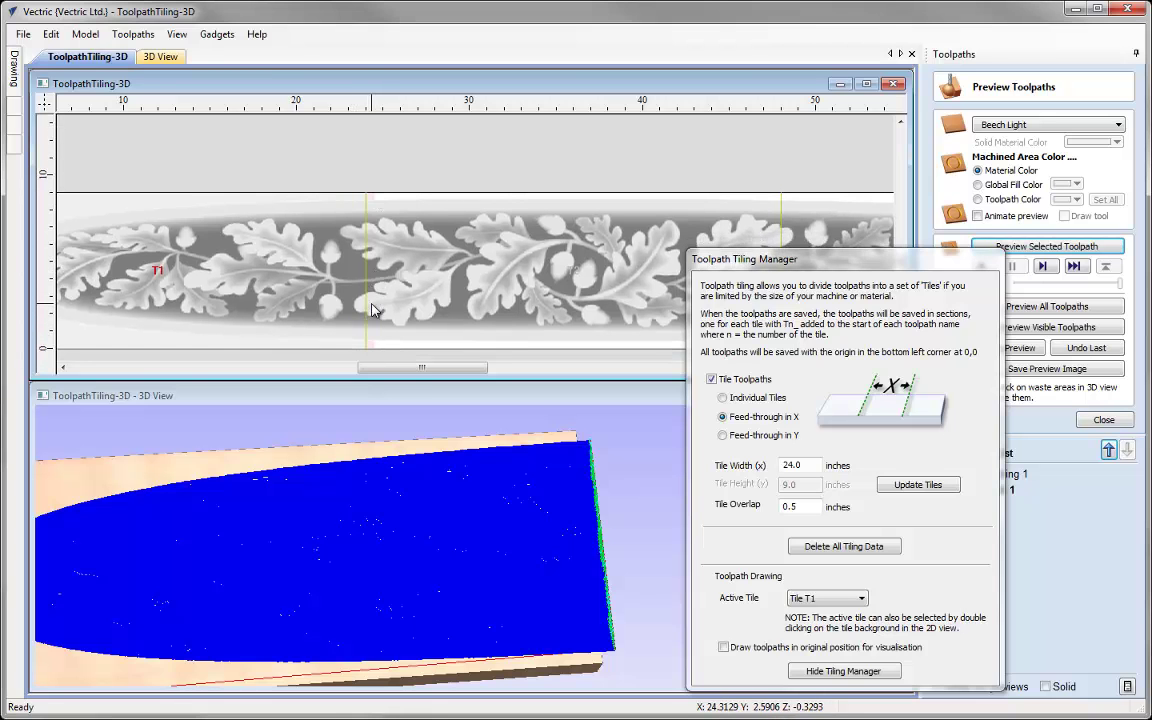
Set the tile overlap to 0.0 inches and update the tiles, bringing the whole of tile T1 into view.
click(808, 506)
key(BackSpace)
text(0)
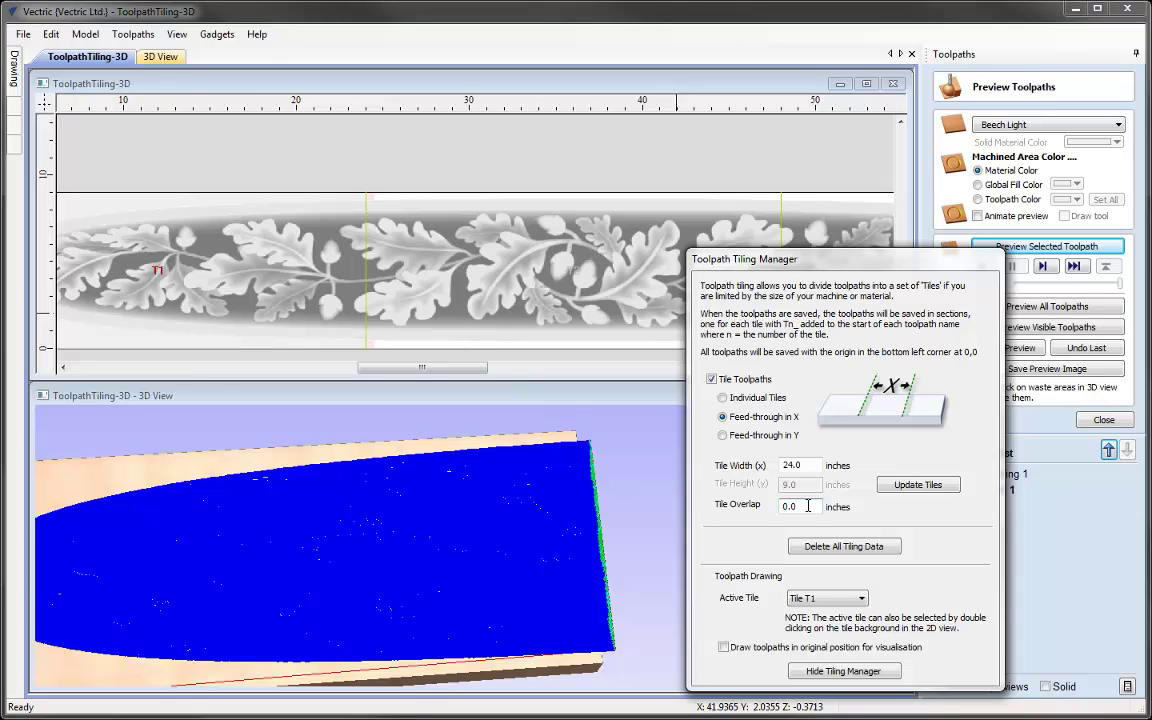
click(918, 485)
drag(836, 271, 151, 38)
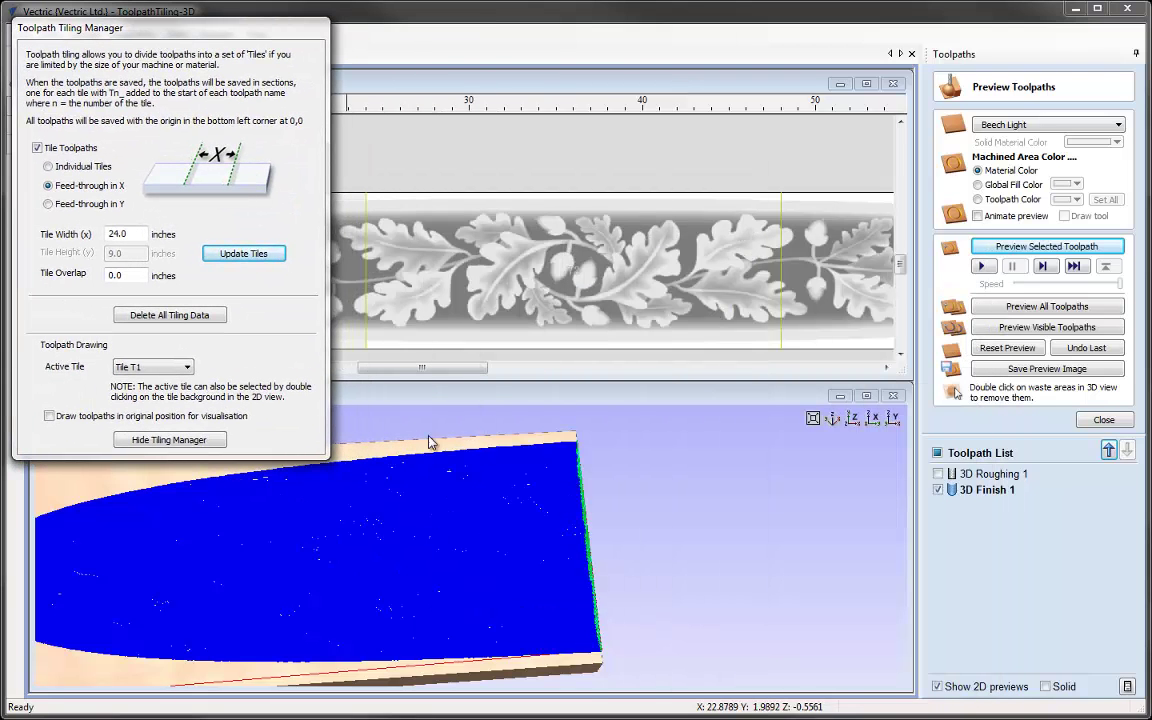
click(262, 577)
middle_drag(262, 577, 508, 571)
scroll(508, 571, down, 4)
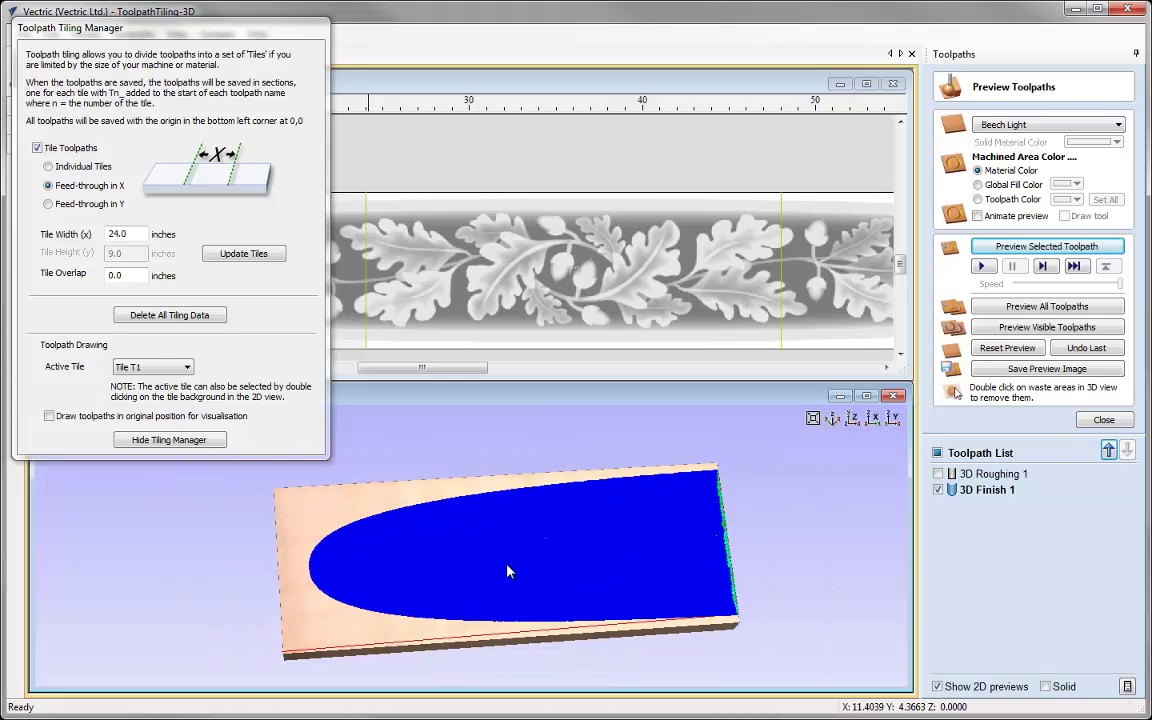
Finish previewing and set up saving of tiled toolpaths to separate files, with only 3D Roughing 1 chosen for output.
click(1103, 421)
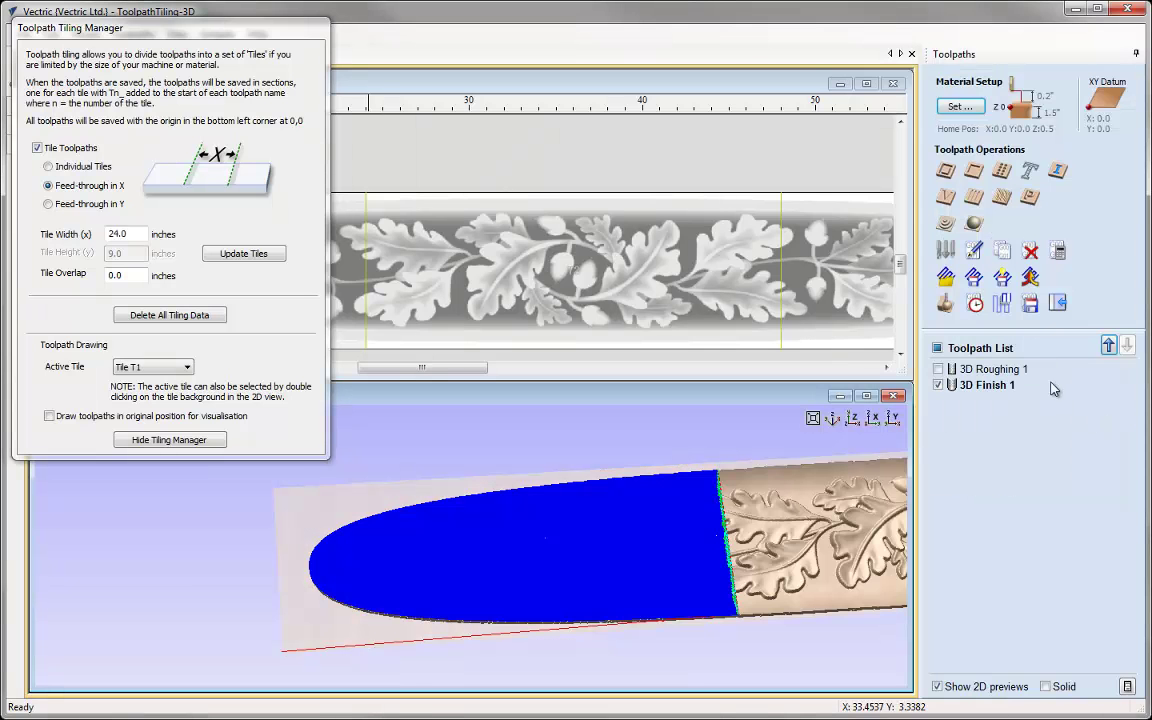
click(1031, 304)
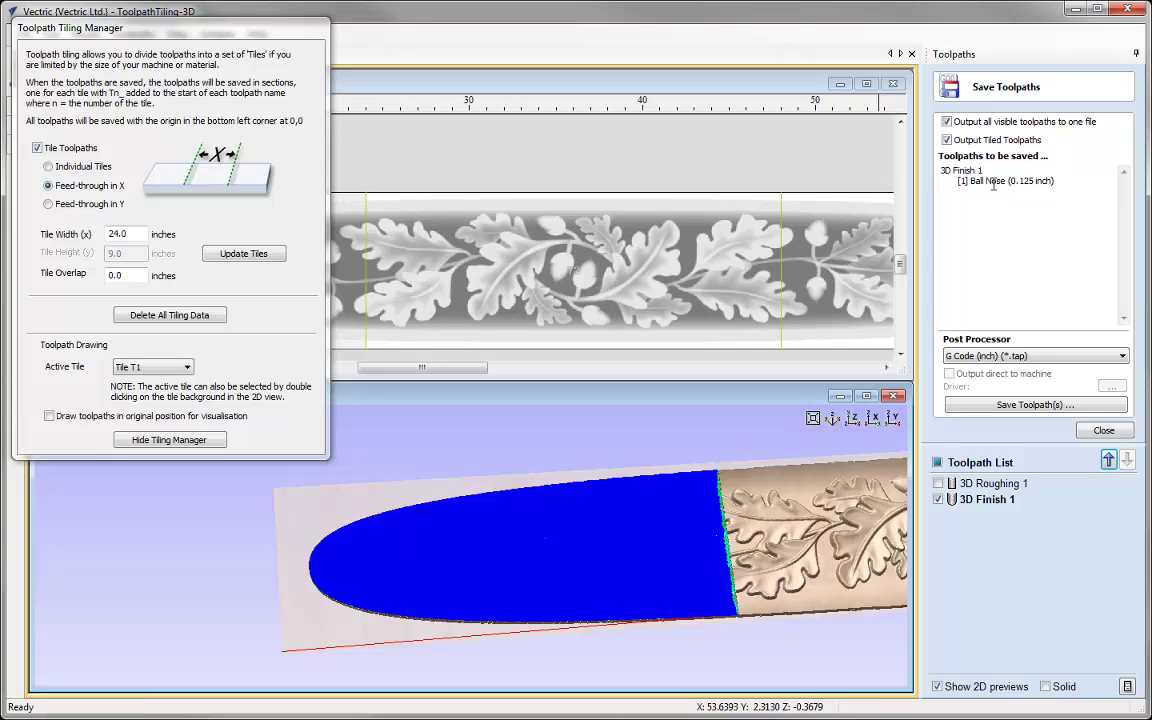
click(947, 122)
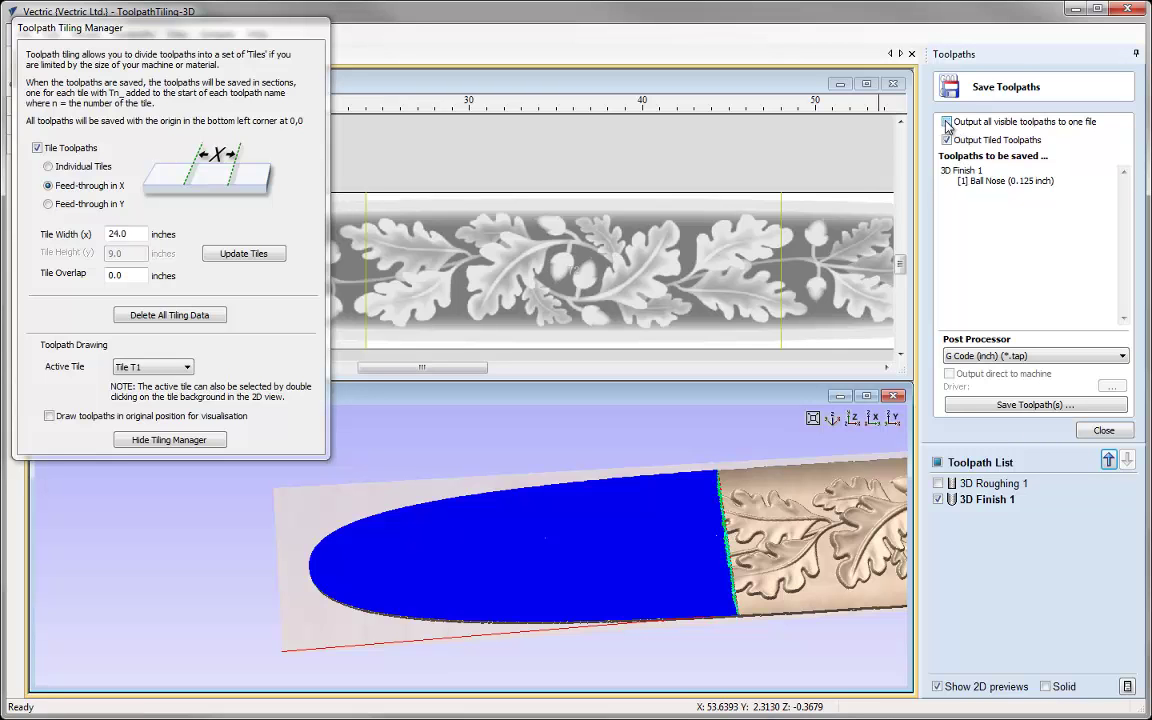
click(938, 483)
click(995, 484)
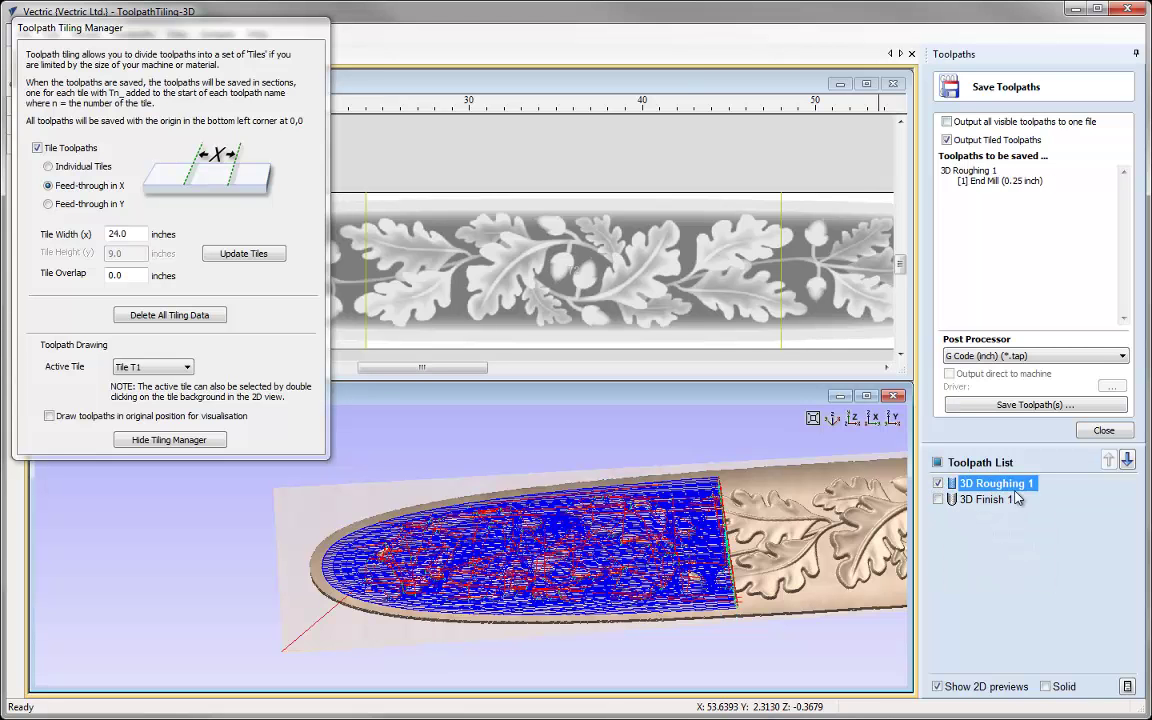
Save the tiled 3D Roughing 1 toolpath as 3D Roughing.tap in Tiling_FILES and check the files written for each tile.
mouse_move(1003, 486)
click(1030, 404)
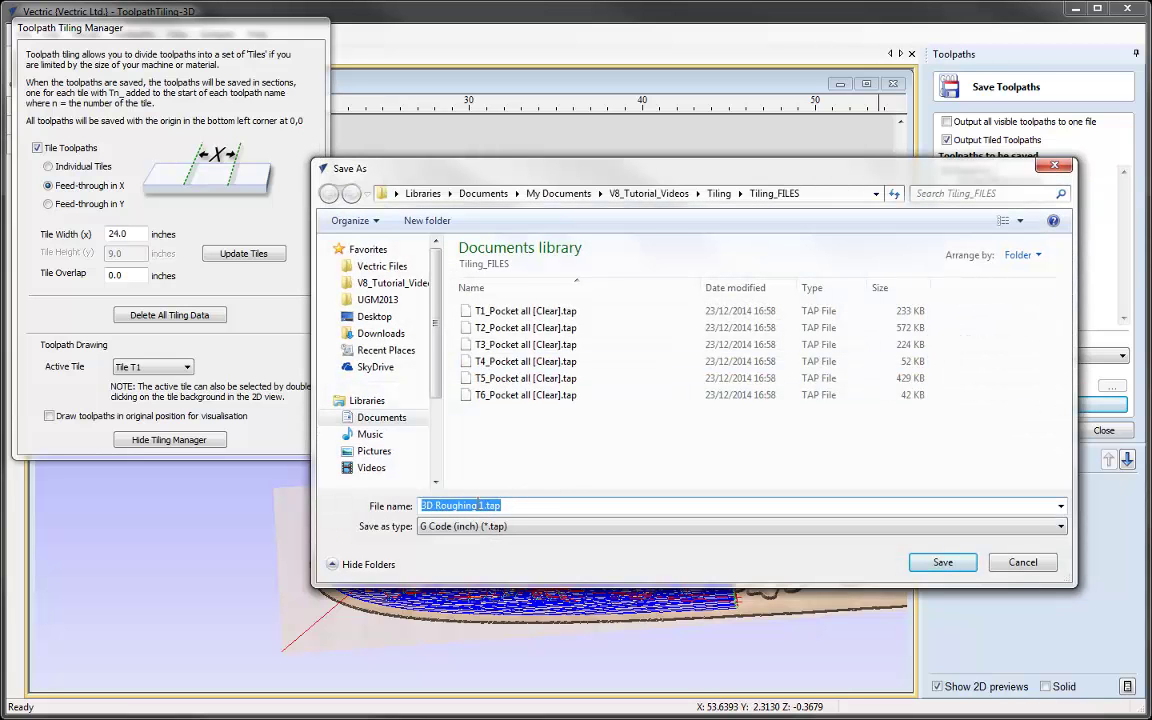
click(480, 506)
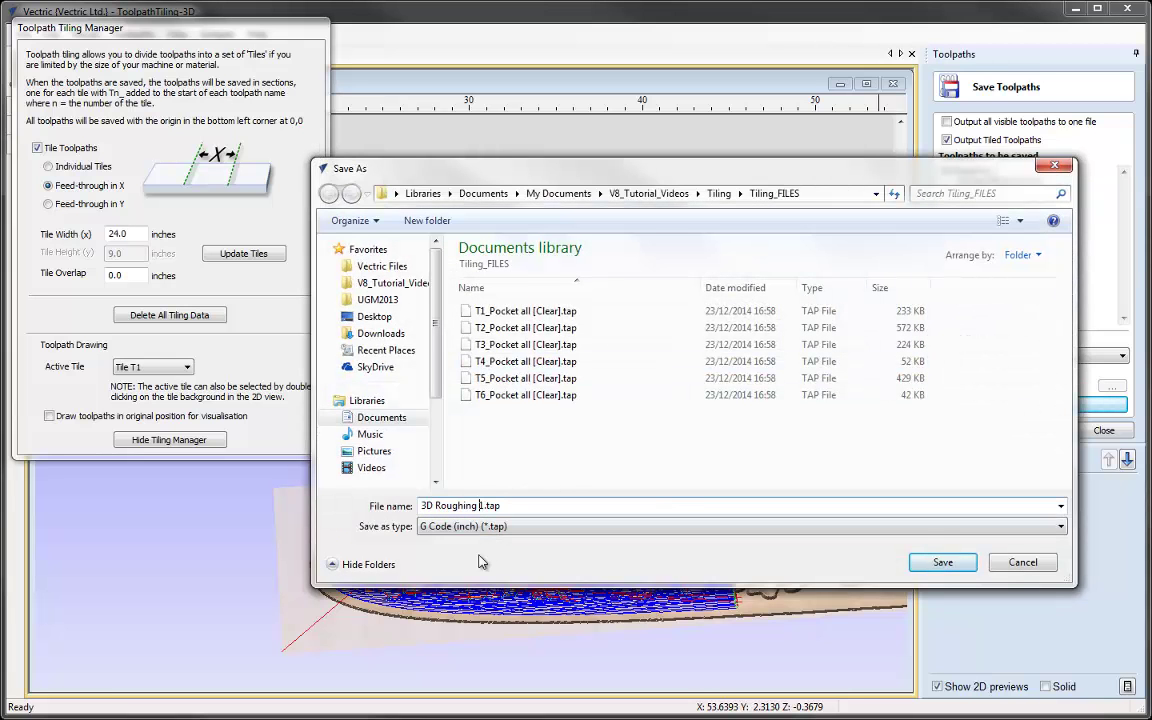
key(Delete)
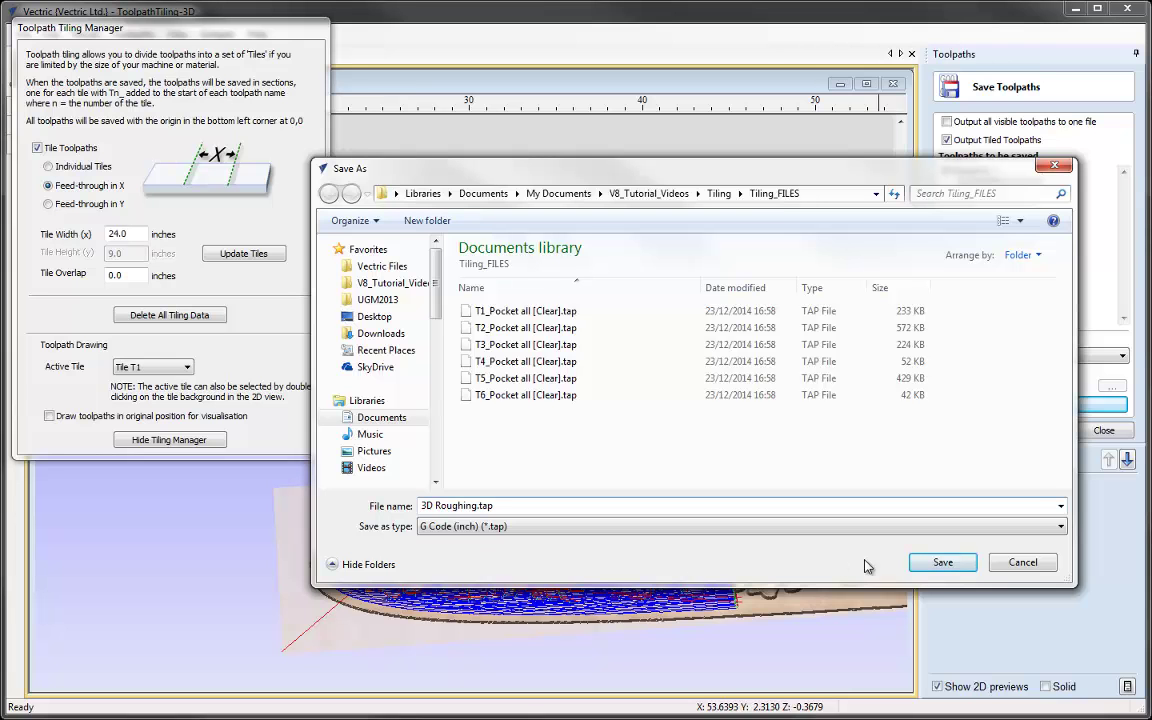
click(943, 563)
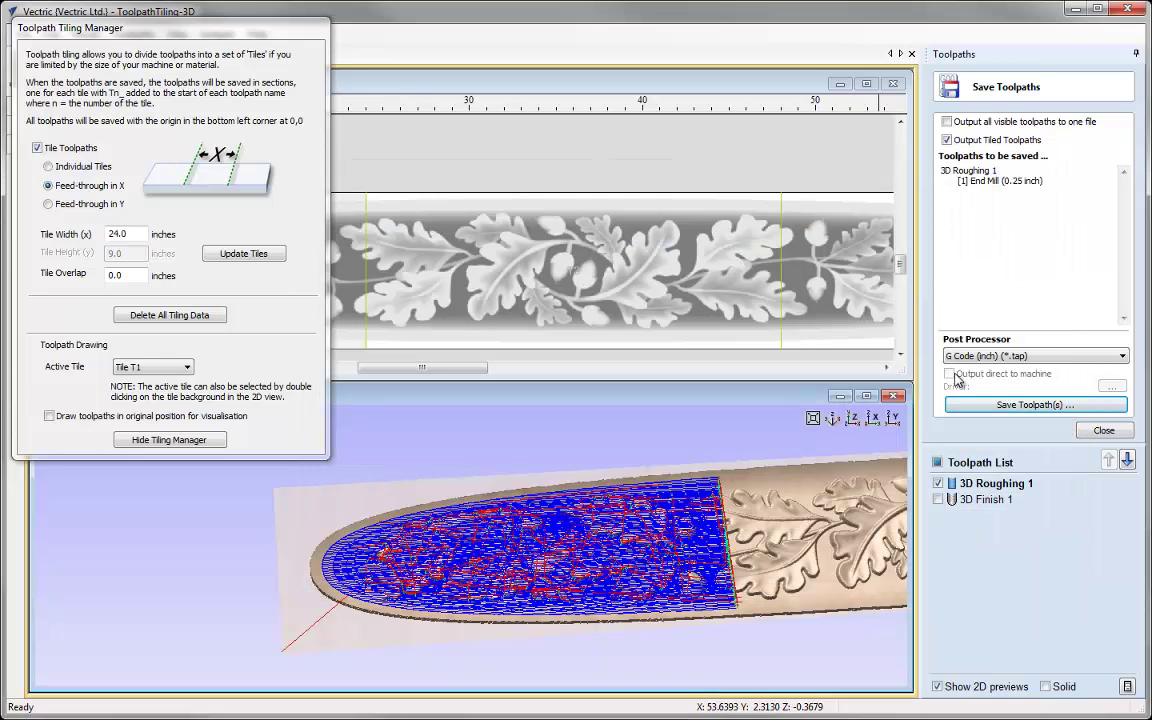
click(1003, 405)
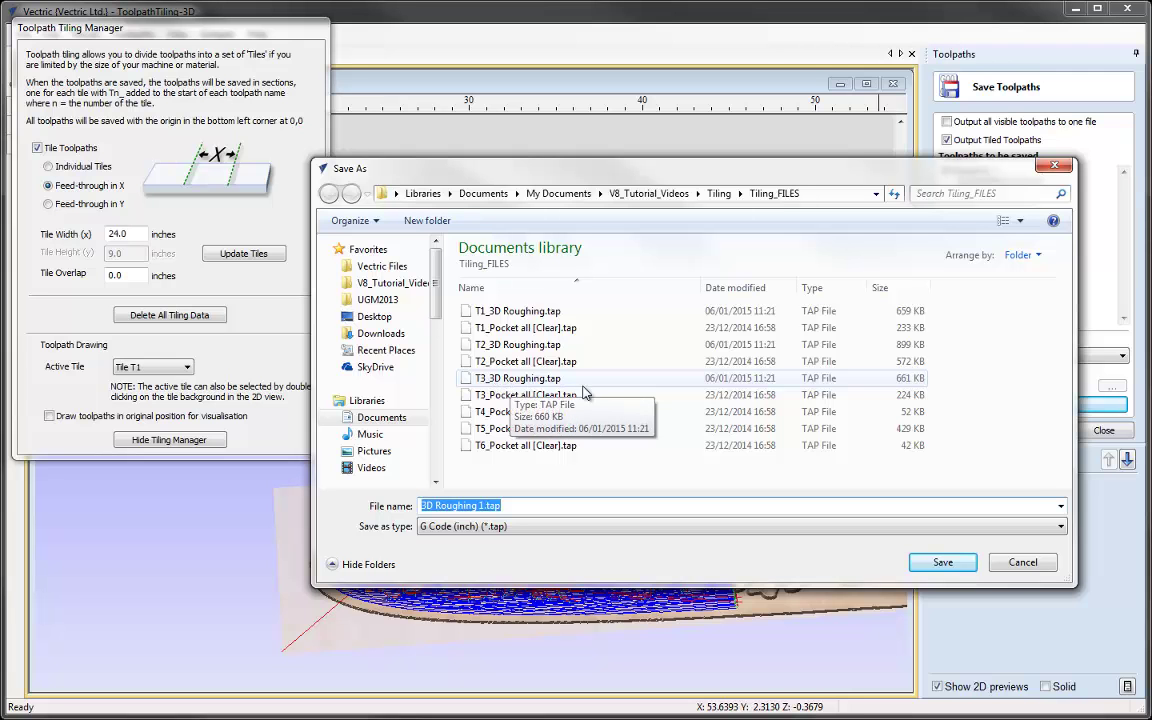
click(1020, 562)
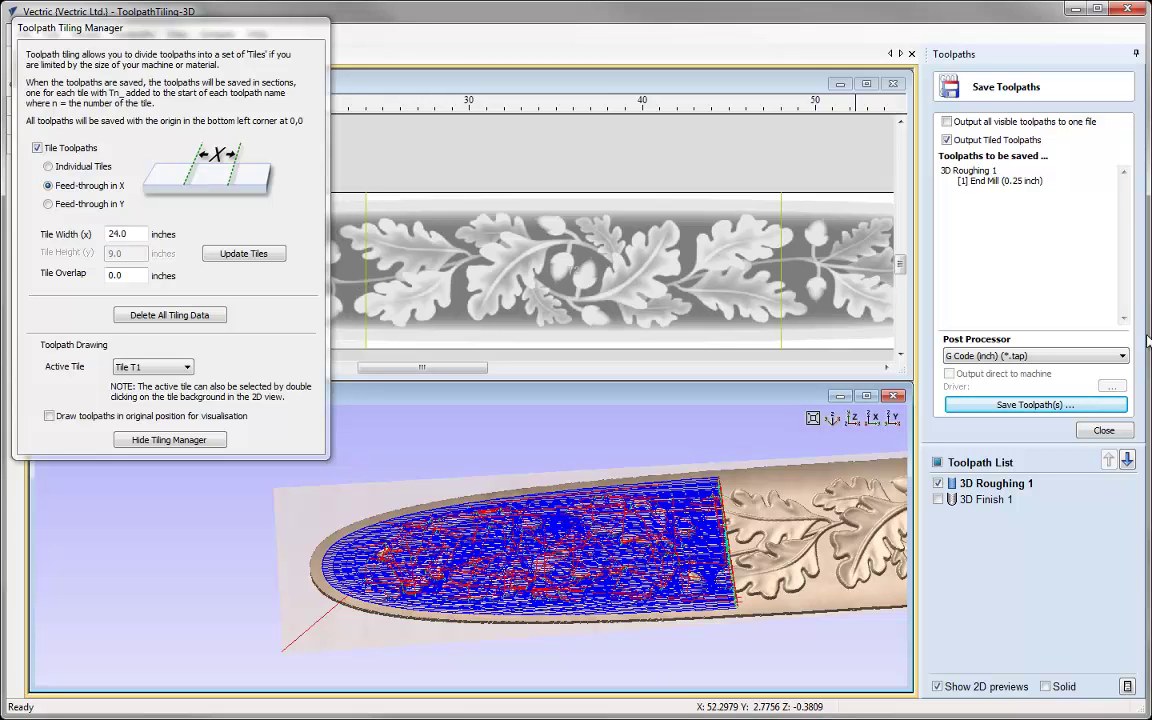
Switch the output to 3D Finish 1 only, save its tiles as 3D Finish.tap in Tiling_FILES and check the written files.
click(938, 483)
click(938, 499)
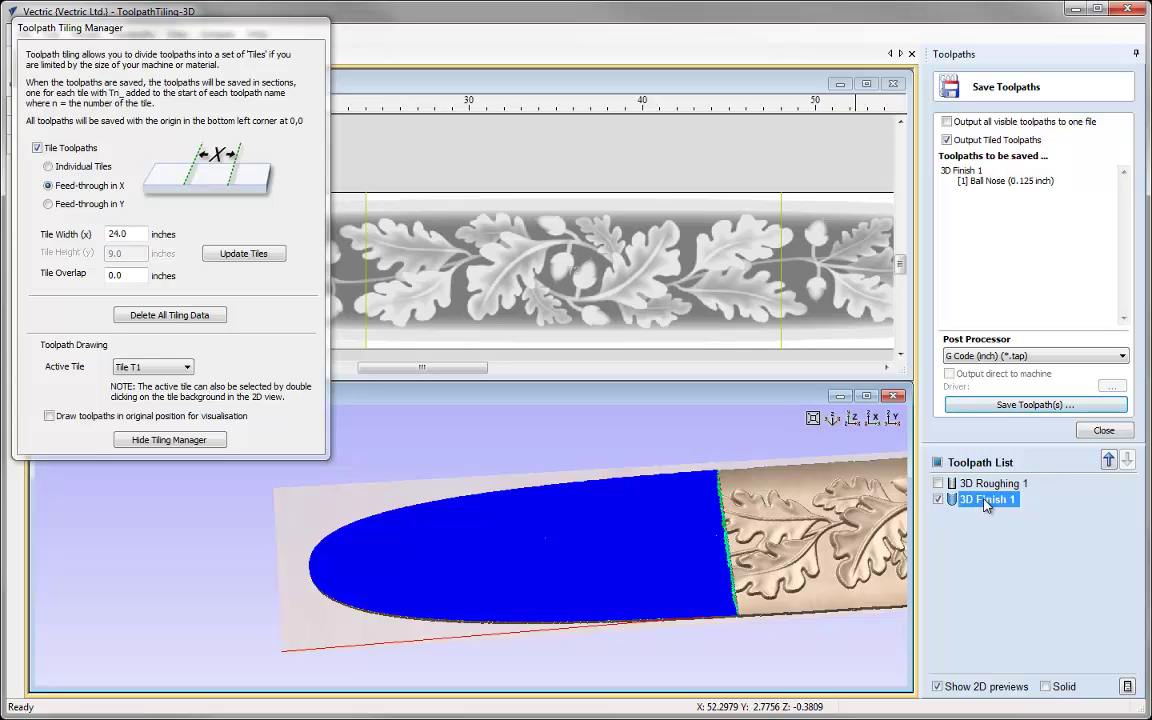
mouse_move(970, 506)
click(1036, 404)
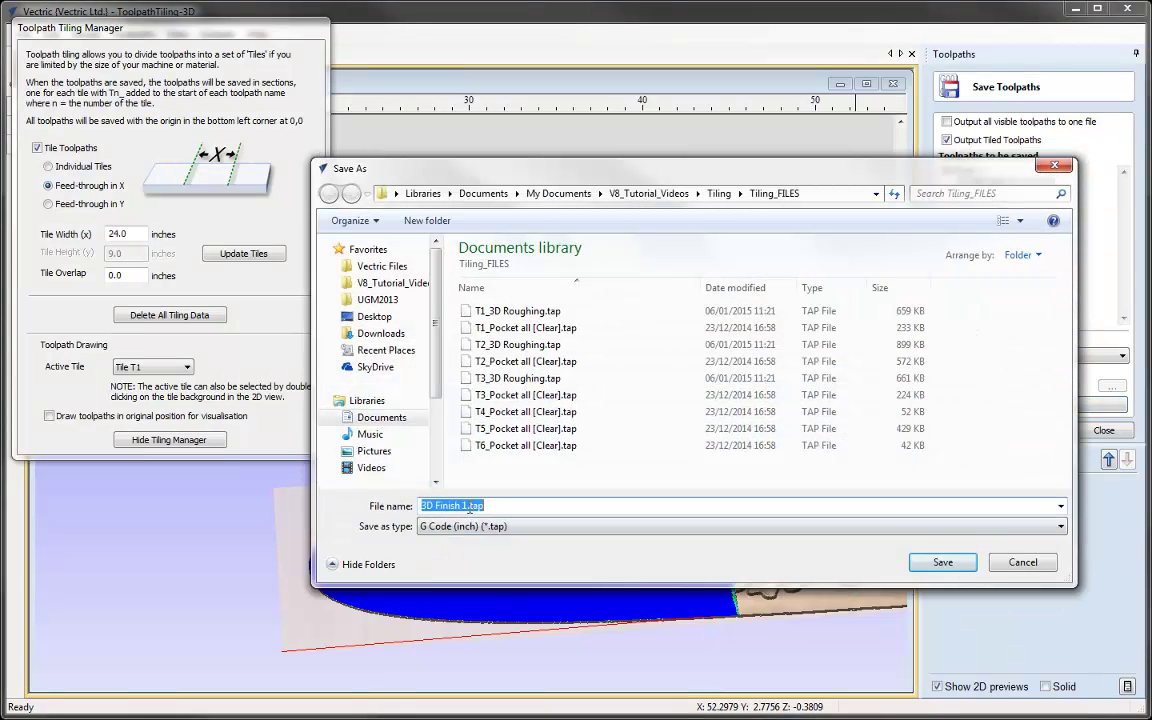
click(465, 506)
key(BackSpace)
key(BackSpace)
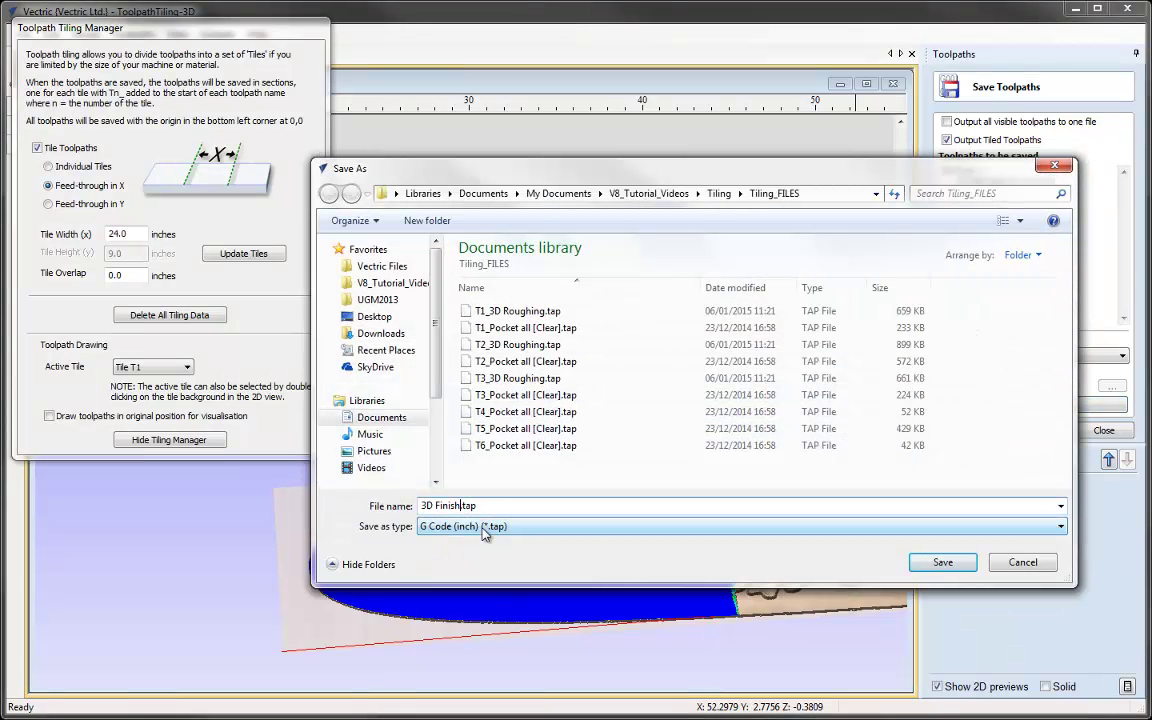
click(934, 567)
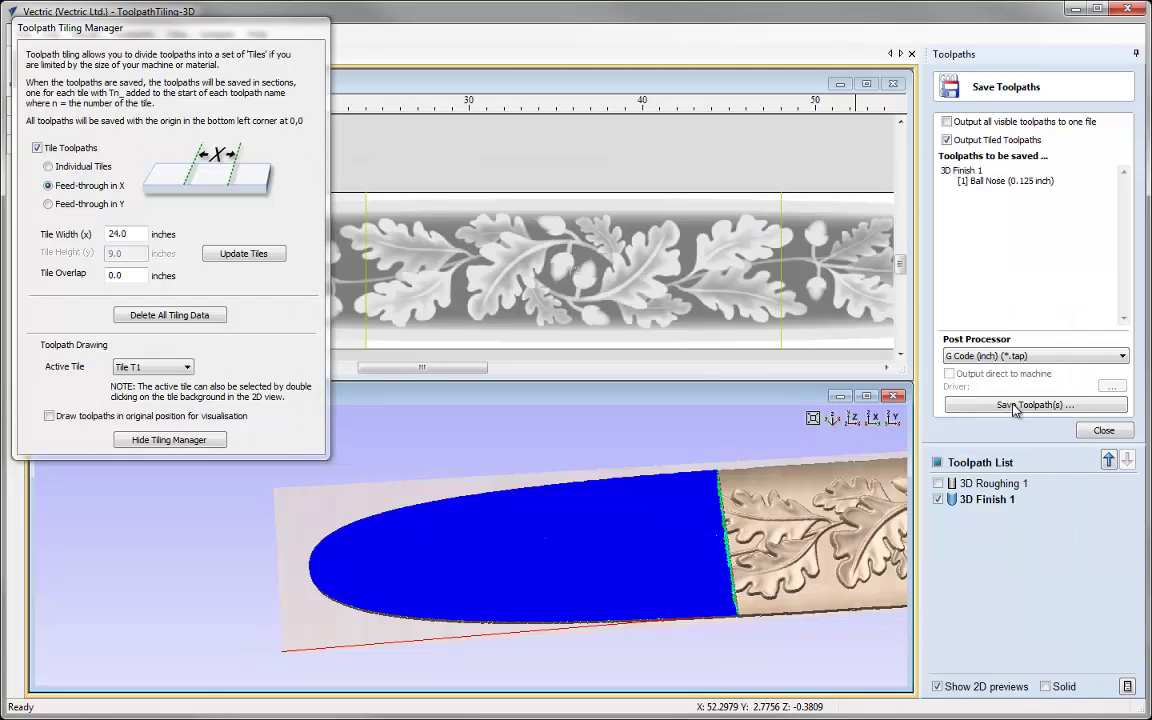
click(1035, 404)
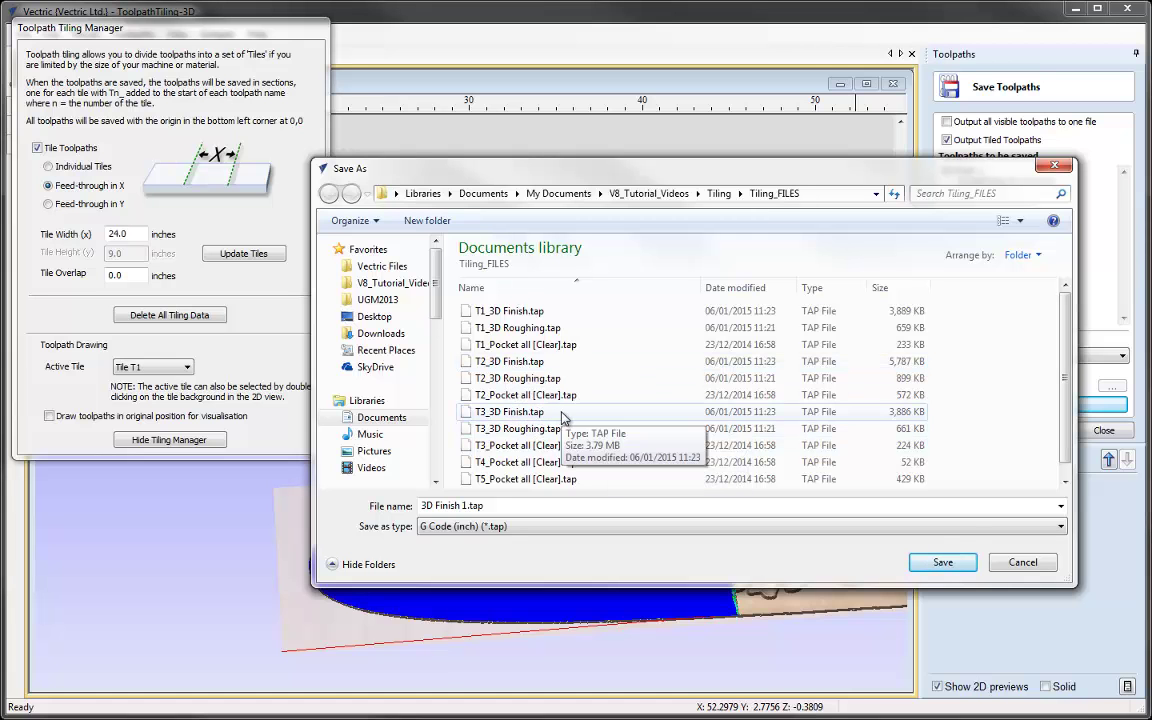
click(1023, 574)
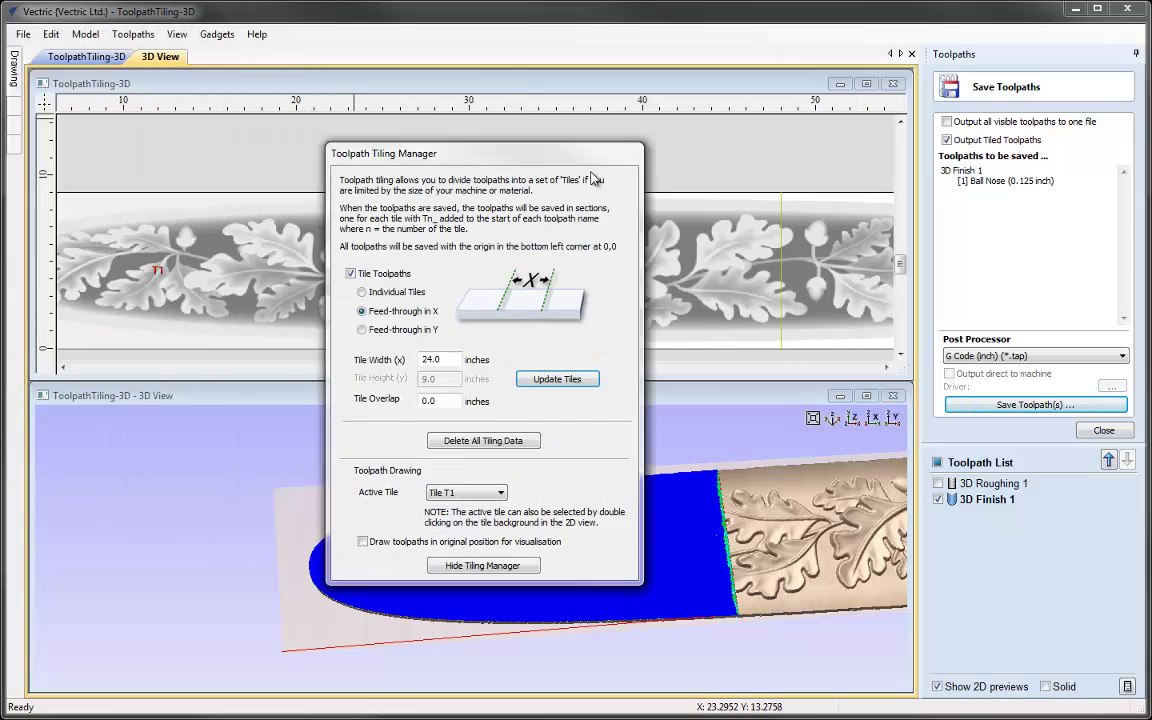
Move the tiling manager aside and save the project as ToolpathTiling-3D.crv in Tiling_FILES, replacing the existing file.
drag(532, 159, 773, 221)
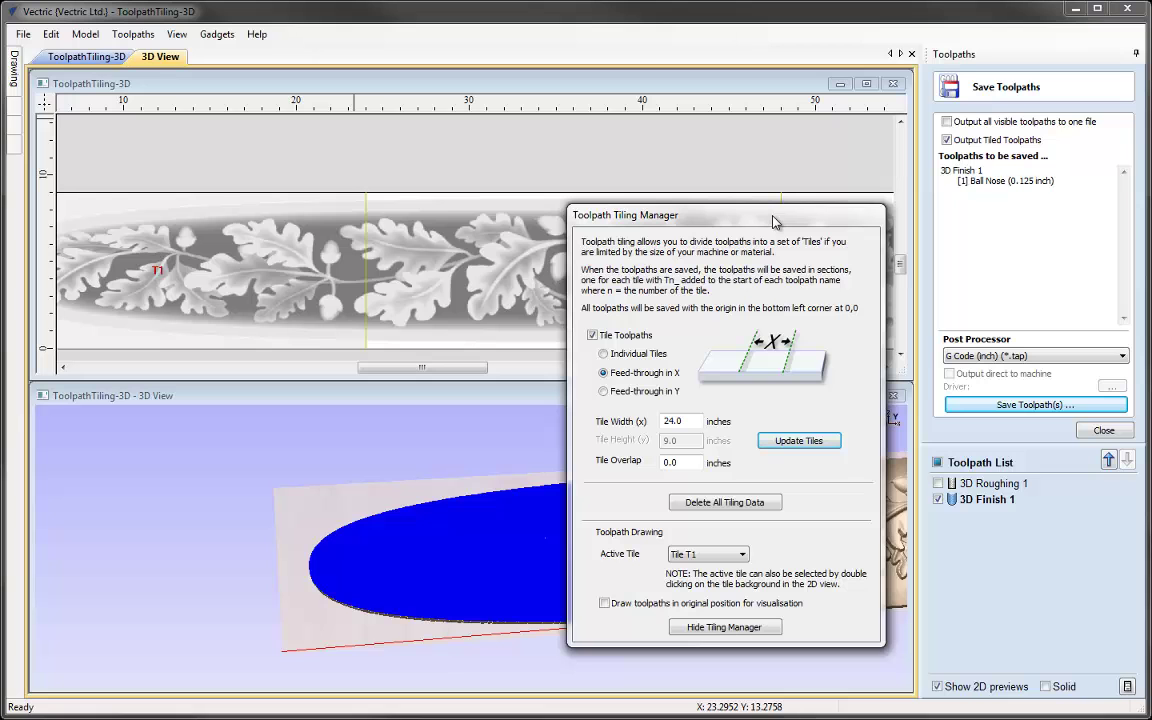
click(23, 35)
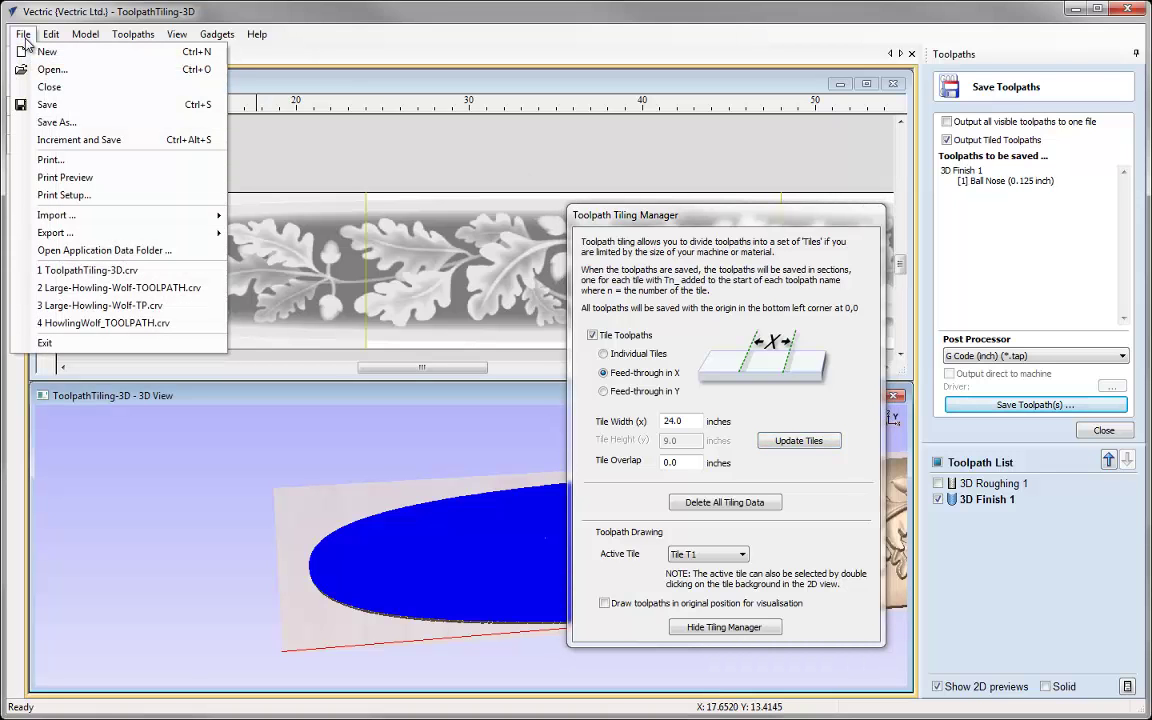
click(86, 114)
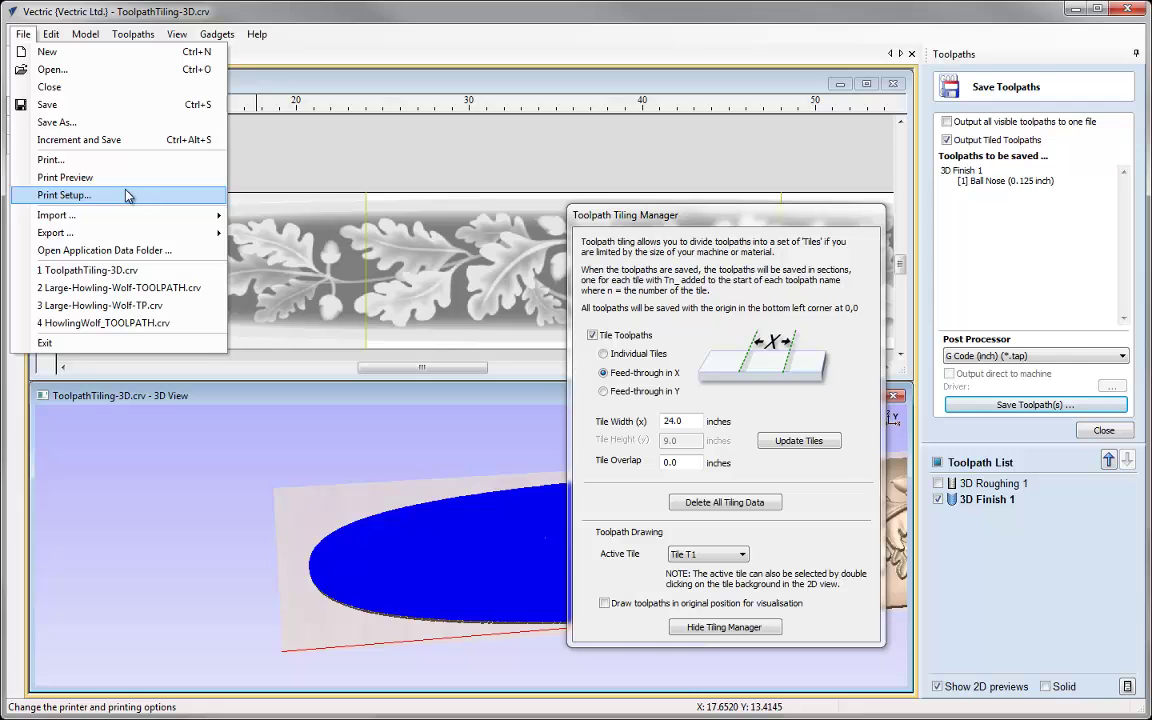
click(103, 121)
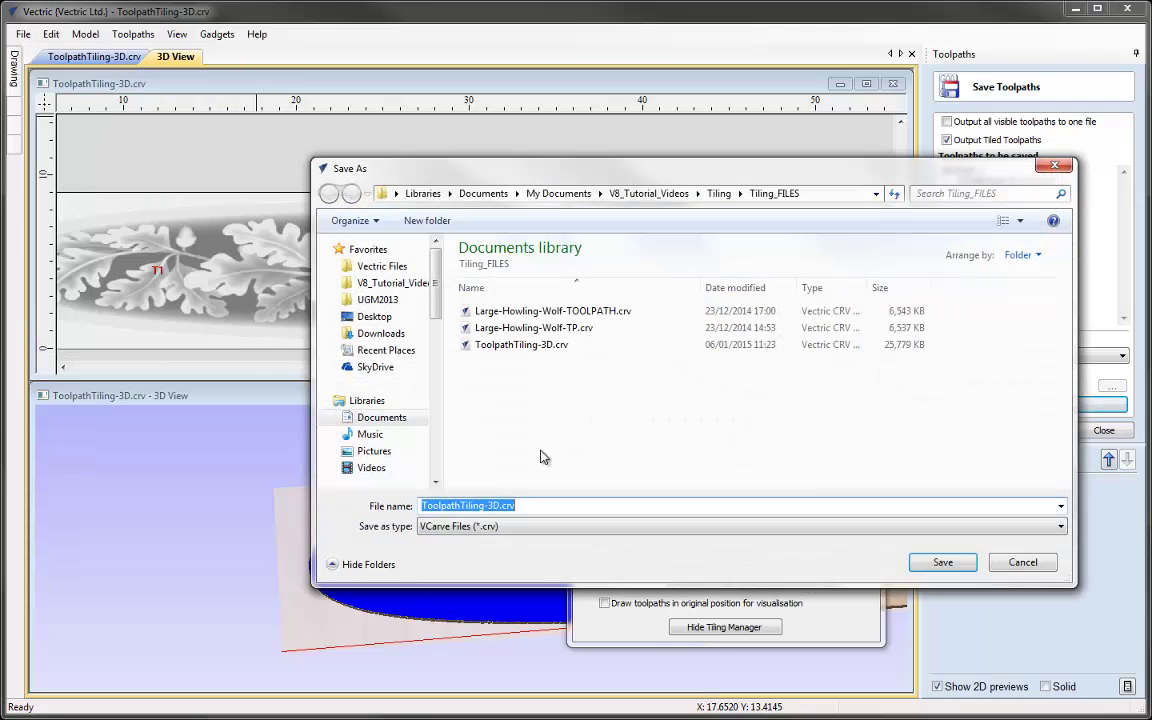
click(499, 504)
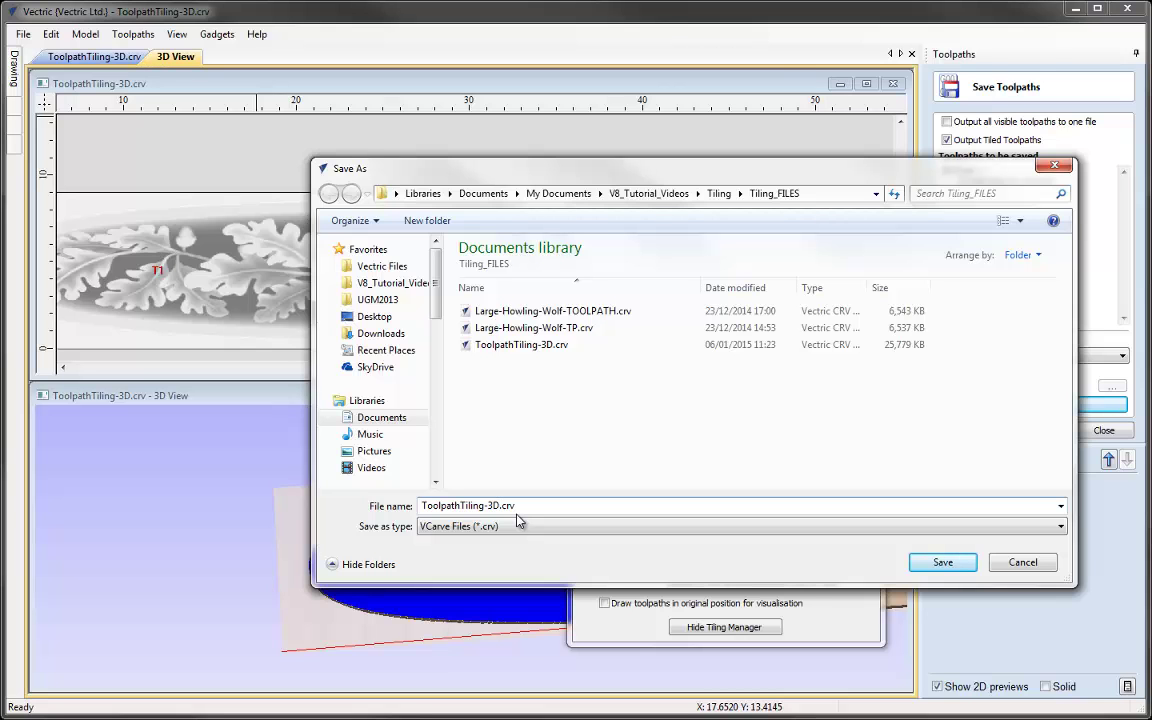
click(943, 561)
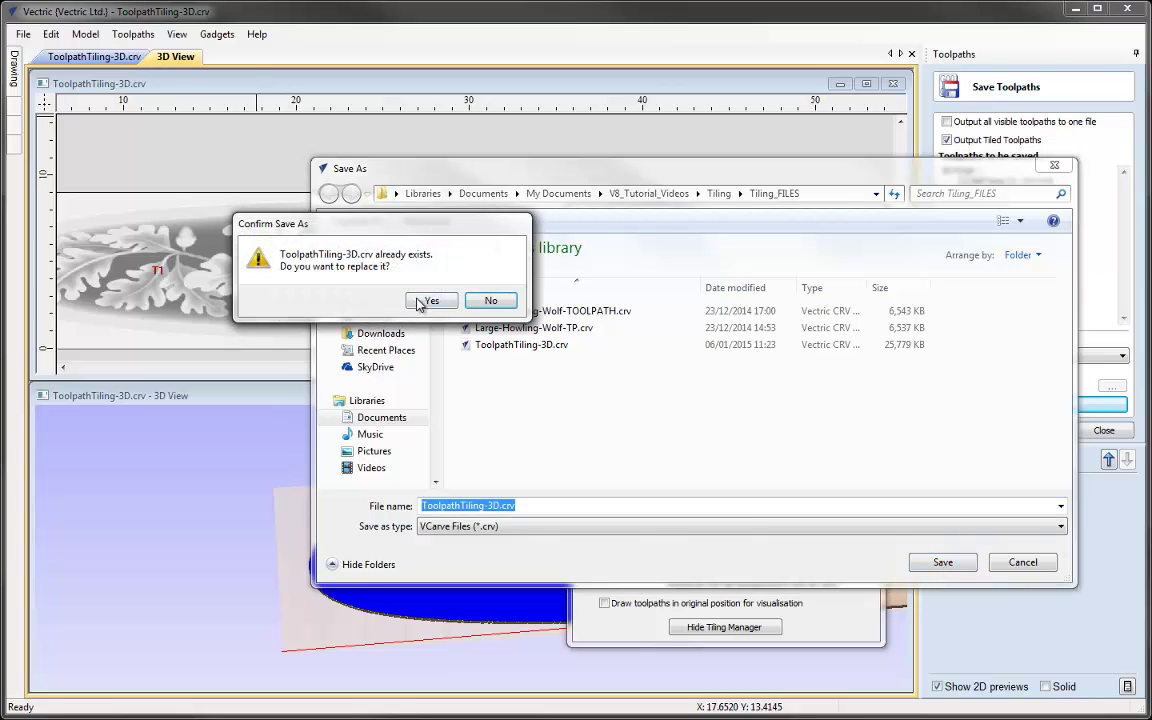
click(430, 301)
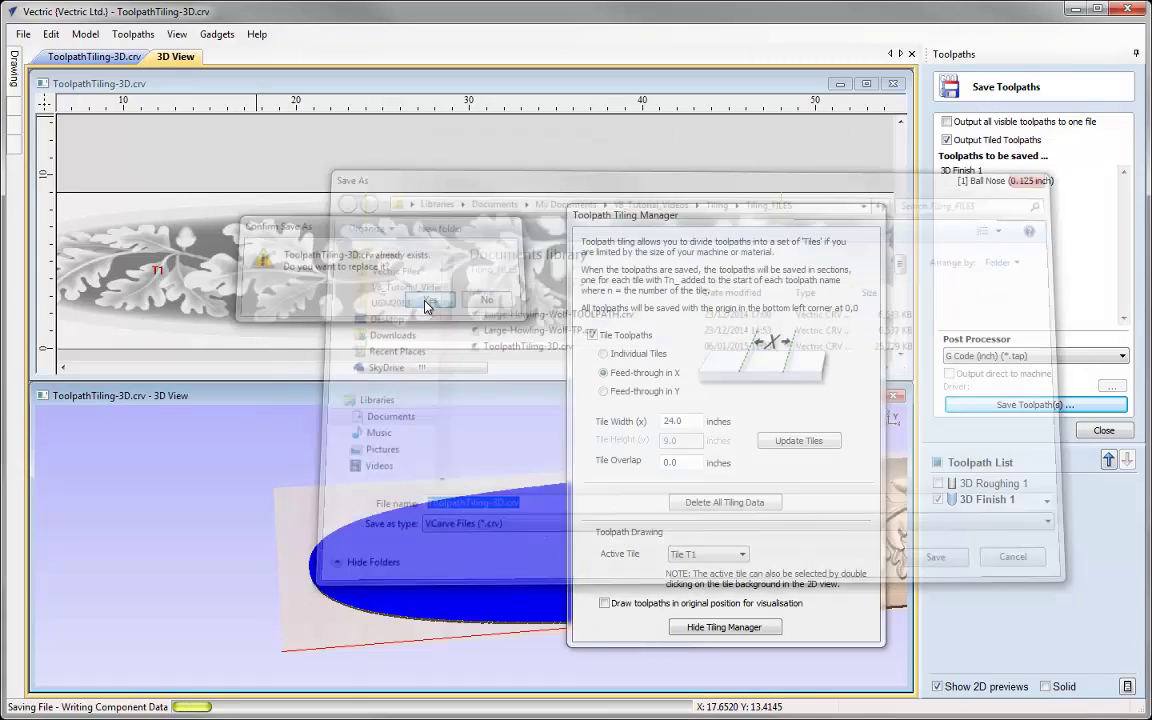